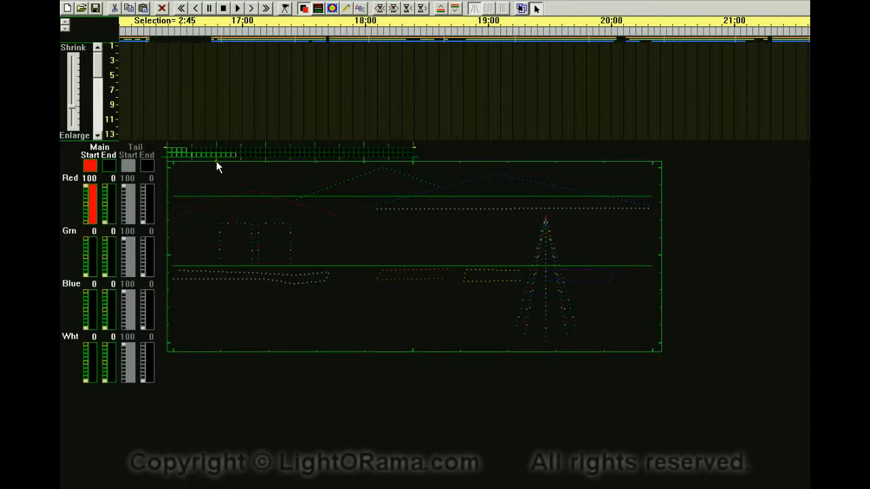
- Open the Instant Sequence dialog, bring it fully into view and set the TCM 1 trigger to Rapid Fire
left_click(99, 2)
left_click(115, 101)
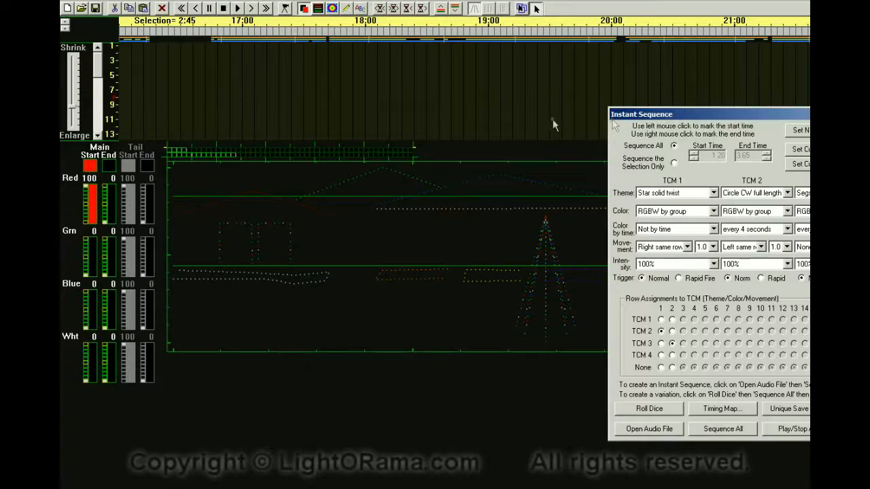
left_click_drag(742, 116, 470, 117)
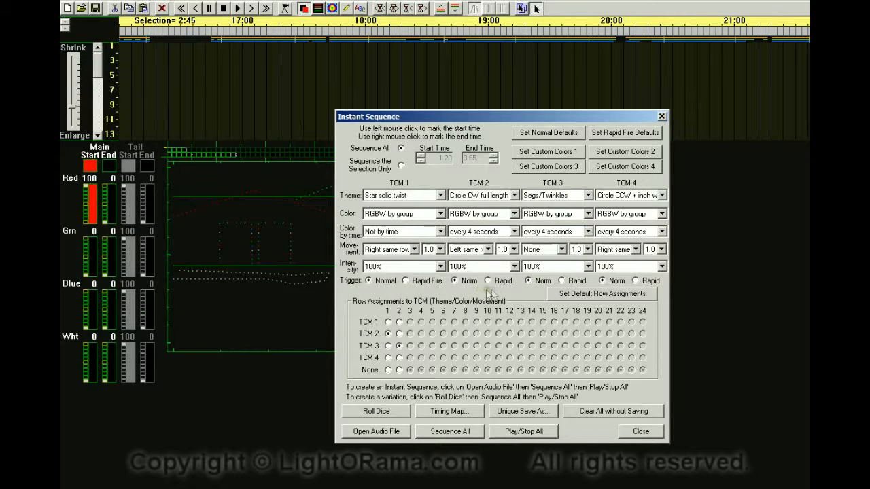
left_click(405, 282)
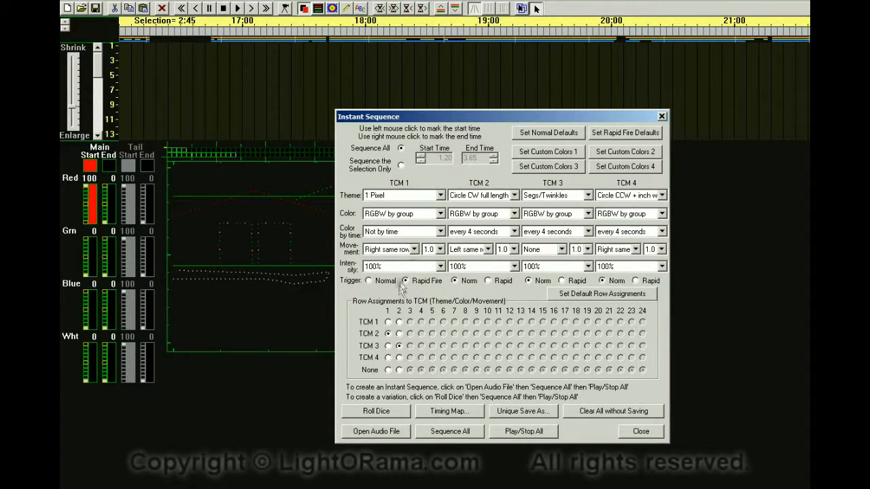
- Set the TCM 1 color to Native
left_click(440, 214)
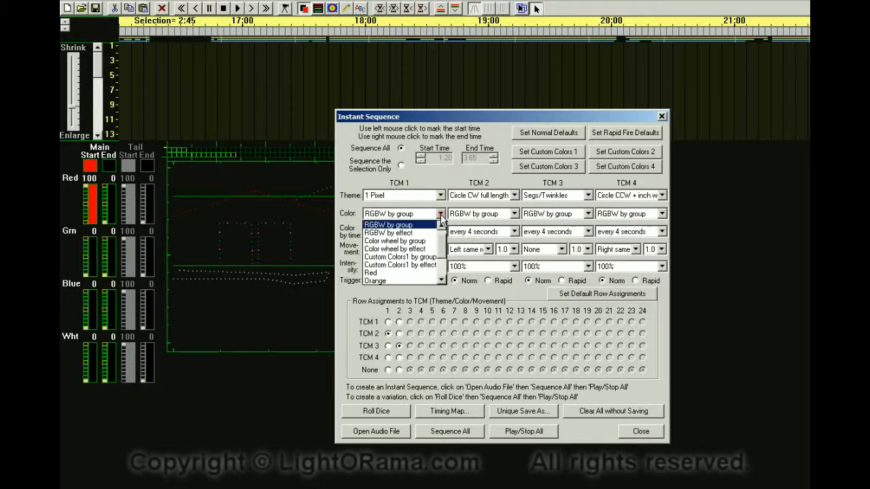
scroll(442, 246, "up", 1)
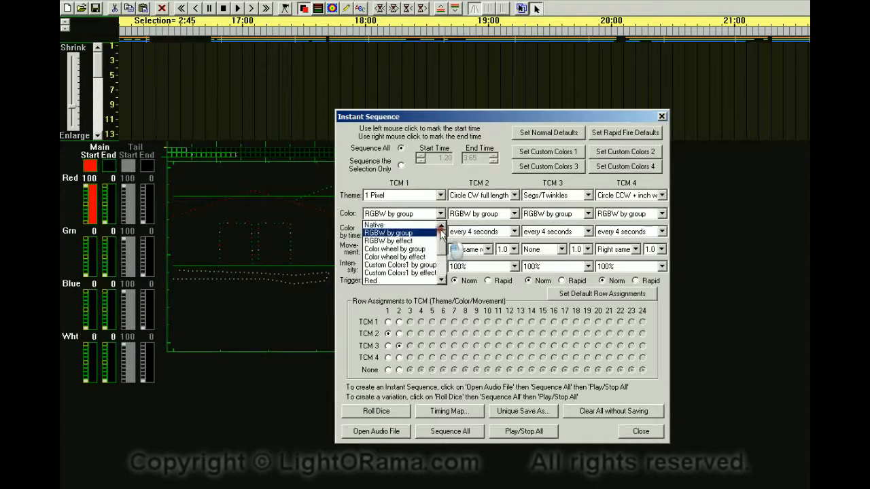
left_click(394, 225)
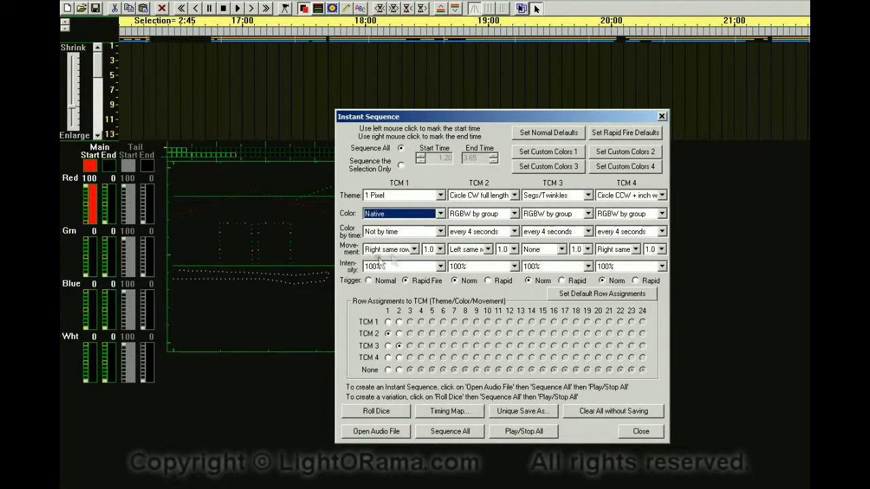
- Set the TCM 1 movement to Right multi-row
left_click(415, 251)
scroll(415, 275, "up", 1)
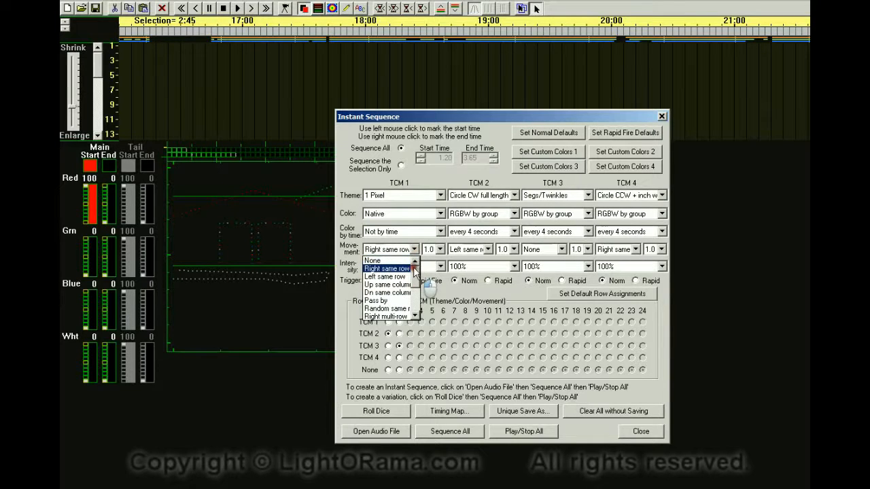
left_click(391, 270)
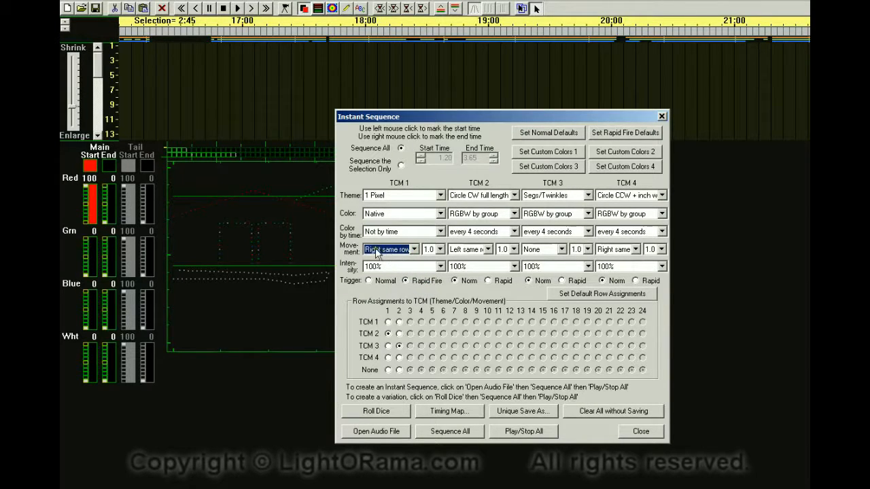
left_click(415, 251)
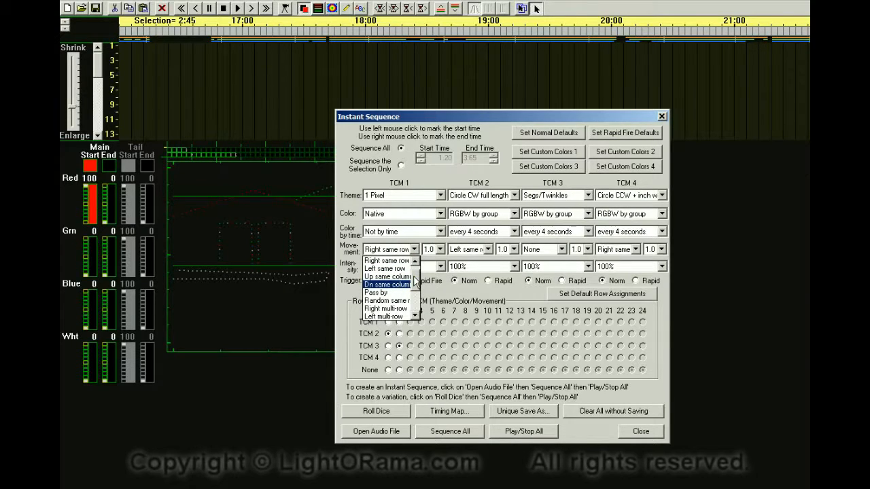
left_click_drag(416, 282, 415, 289)
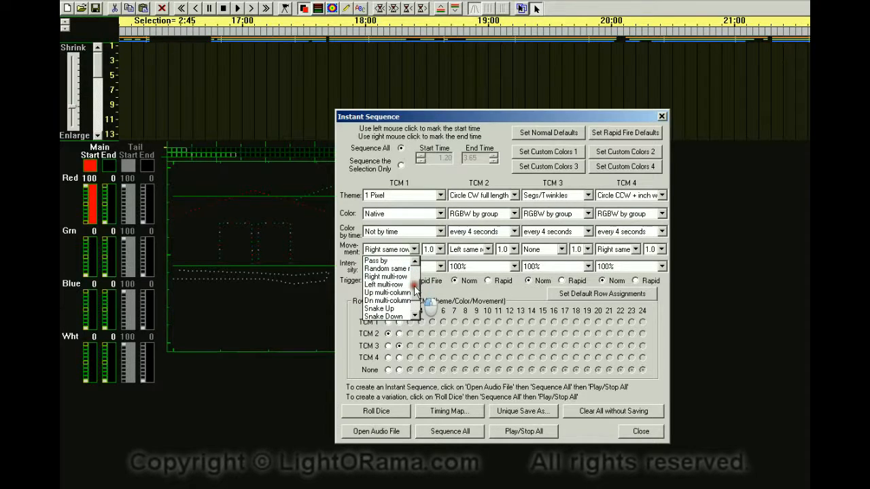
left_click(385, 277)
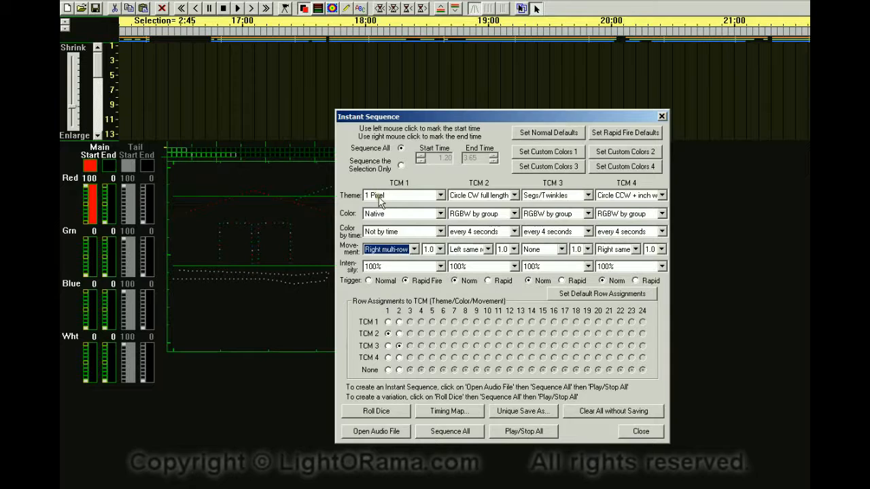
- Assign row 1 to TCM 1 and row 2 to None in the row assignments
left_click(387, 321)
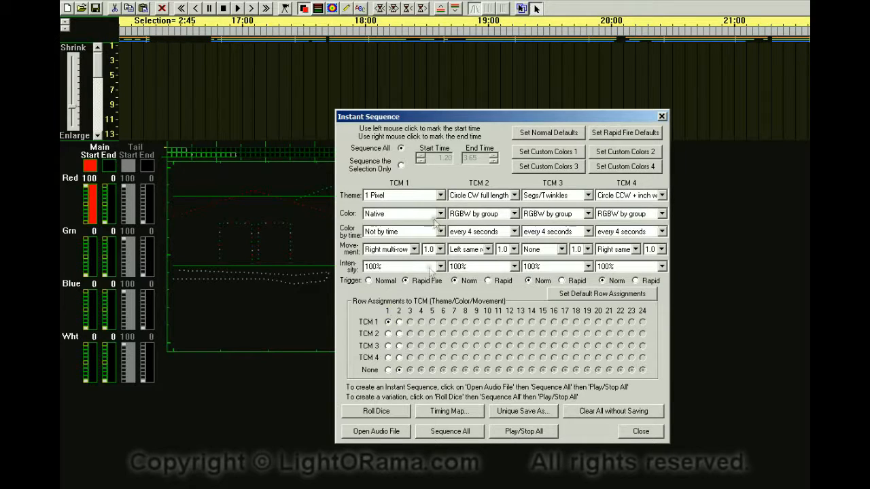
left_click(387, 323)
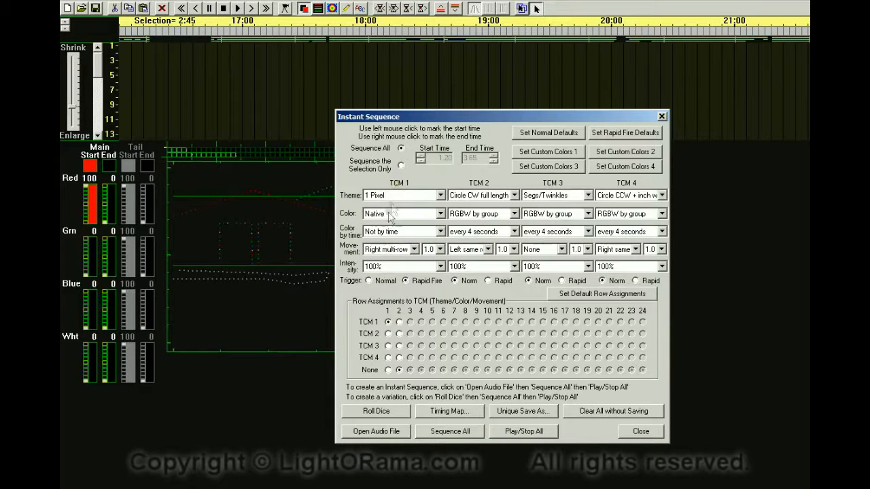
left_click(388, 323)
- Open the timing map and examine which frequencies are assigned to row 1
left_click(447, 410)
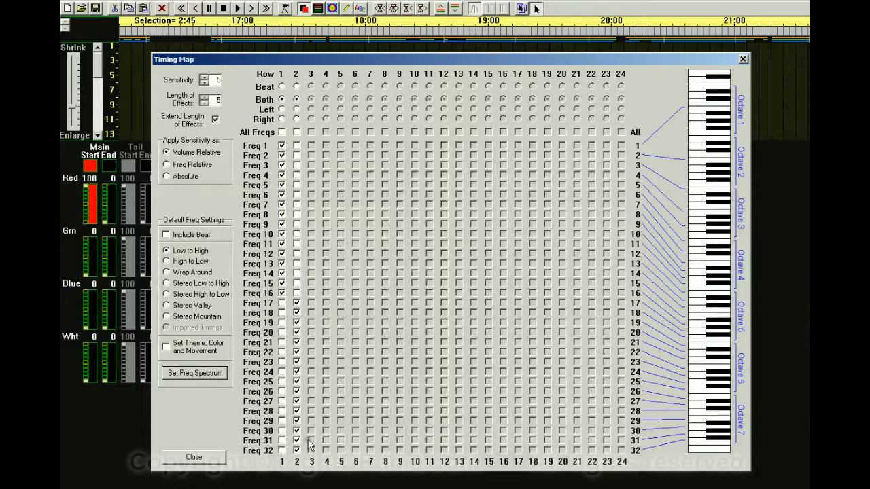
mouse_move(282, 147)
left_mouse_down()
mouse_move(283, 209)
mouse_move(284, 233)
left_mouse_up()
left_click(282, 273)
left_click(283, 273)
left_click(283, 263)
left_click(283, 234)
- Move the timing map aside, sequence the whole song with the TCM 1 settings, and uncover the preview
left_click_drag(194, 61, 764, 60)
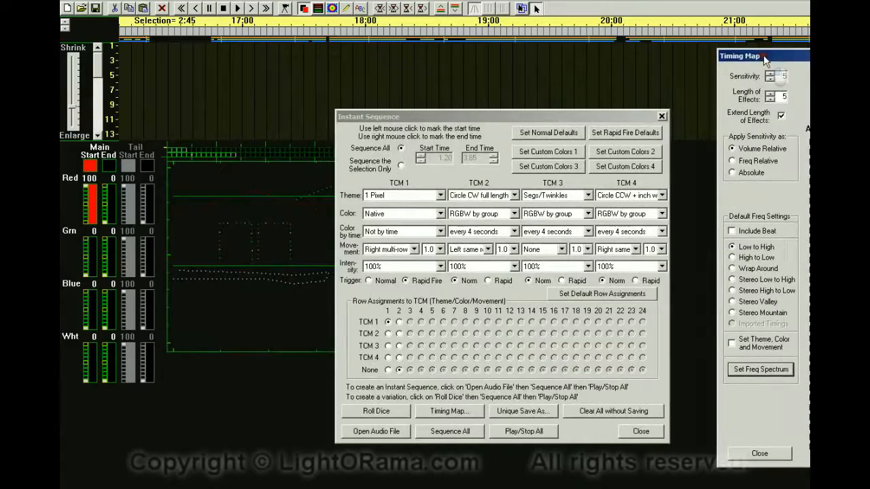
mouse_move(478, 117)
left_mouse_down()
mouse_move(748, 119)
mouse_move(479, 117)
left_mouse_up()
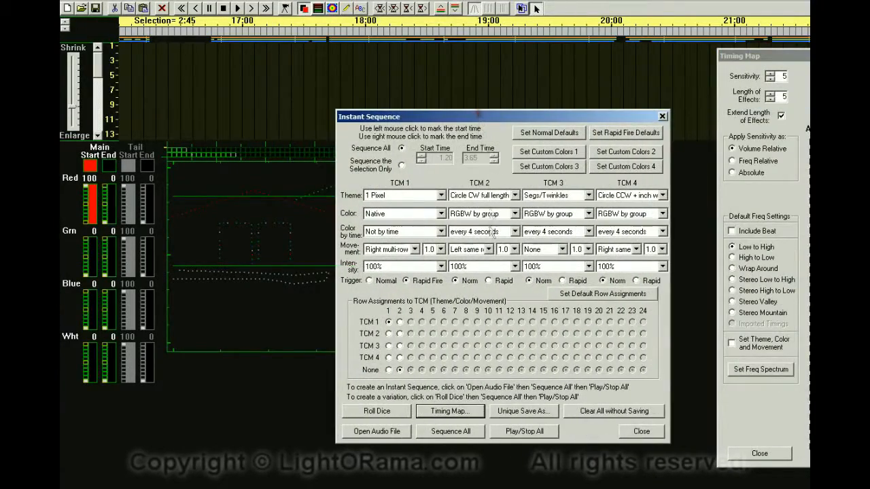
left_click(450, 438)
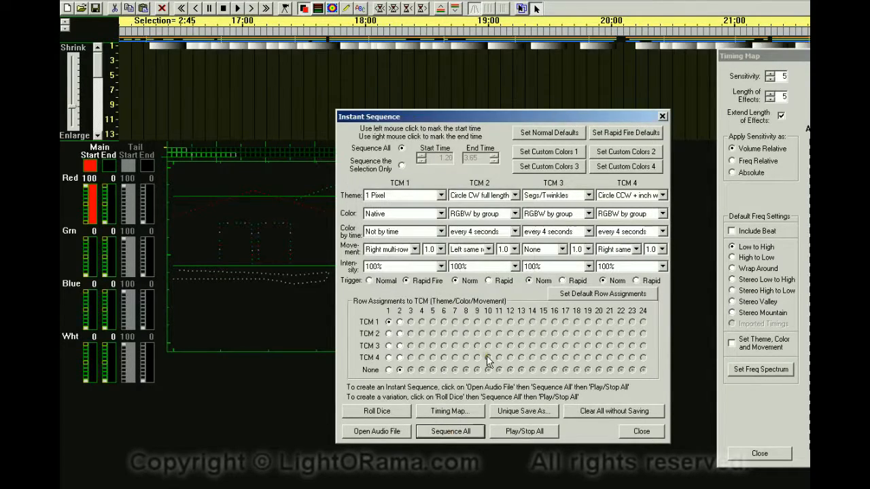
left_click_drag(425, 116, 779, 119)
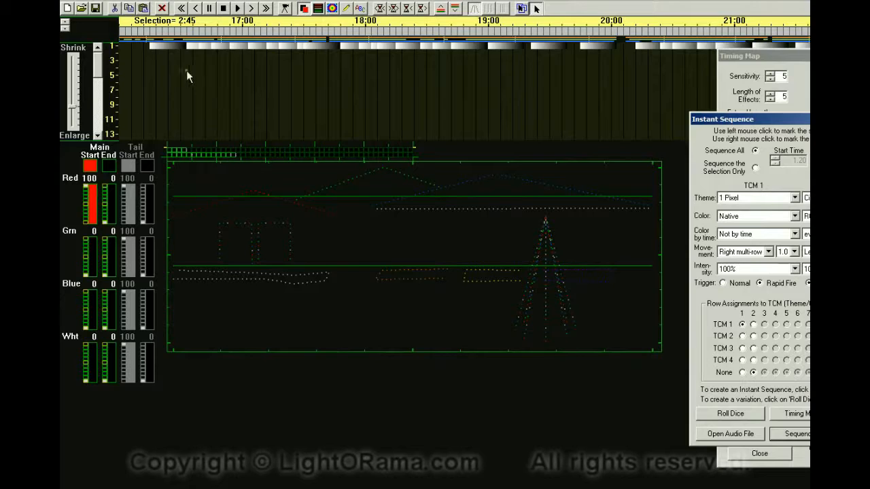
- Inspect the setup of the row 1 scene starting at 16.25 and its lit pixels in the preview, then close it
double_click(167, 45)
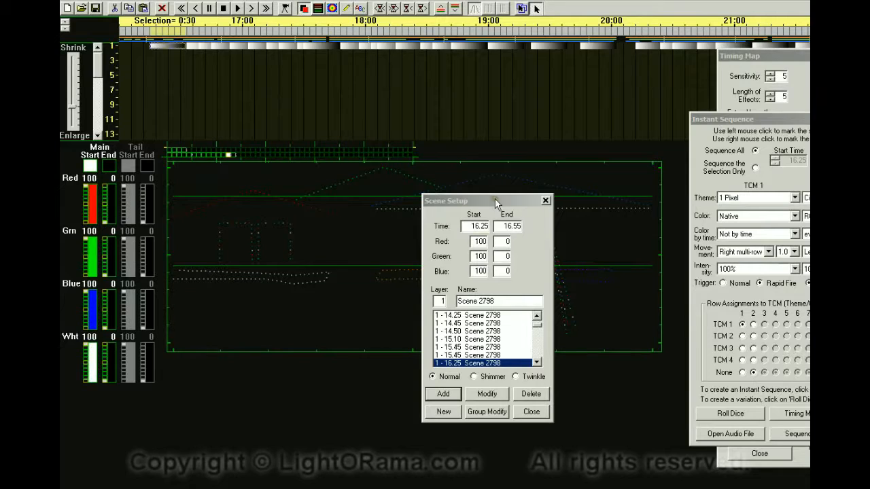
left_click_drag(494, 199, 556, 305)
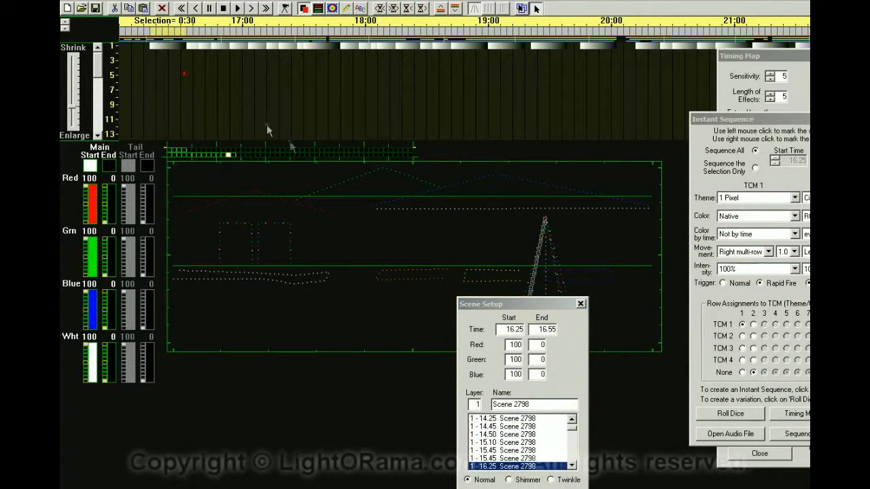
left_click(581, 304)
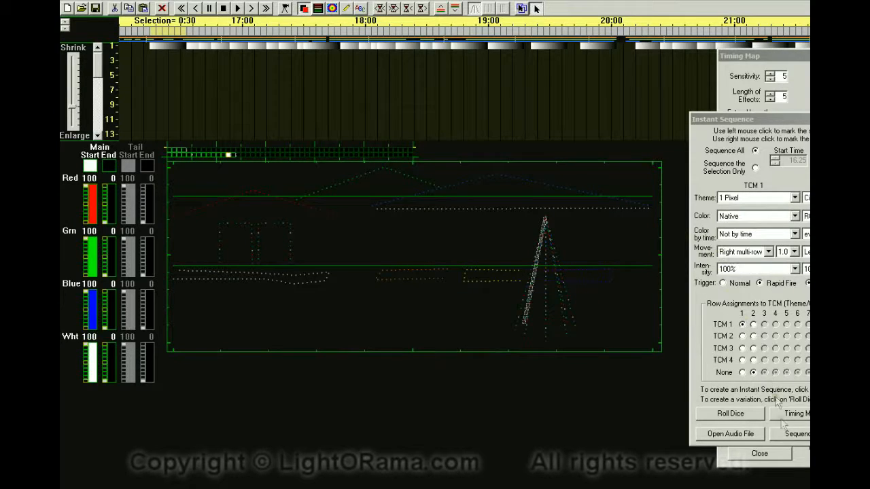
- Play the generated sequence in the preview, stop, return to the start of the timeline and play it again
left_click(286, 10)
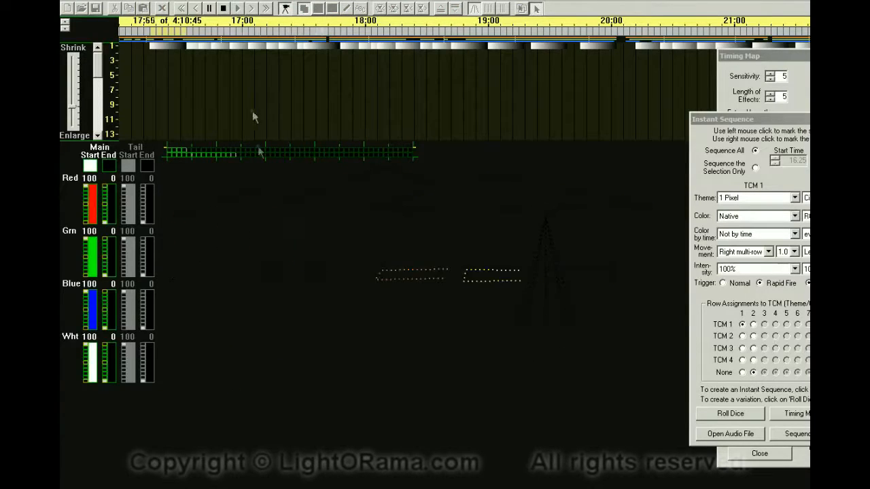
left_click(286, 10)
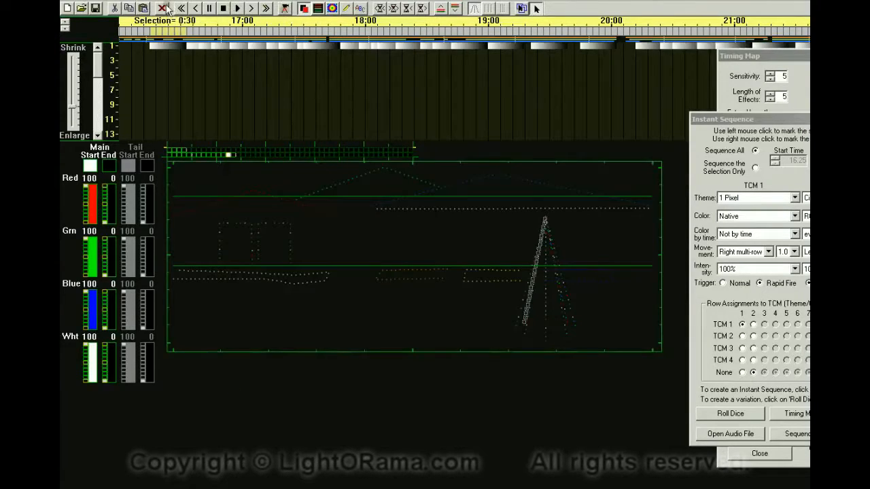
left_click(181, 9)
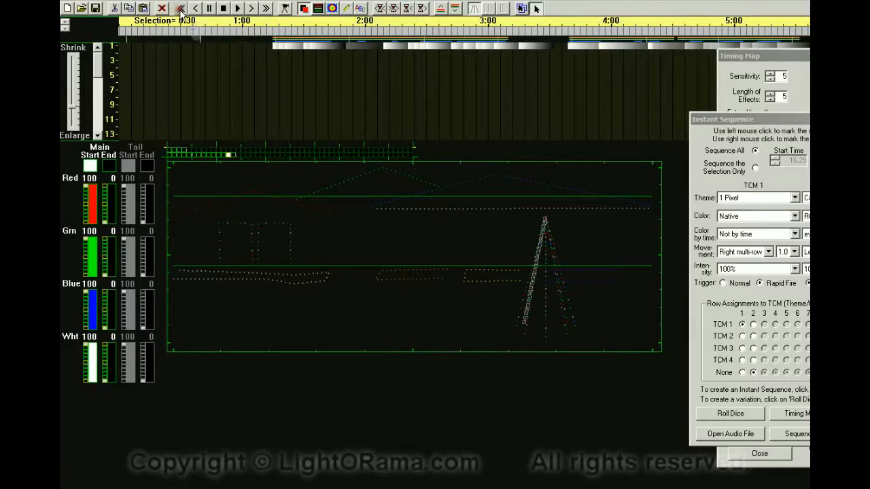
left_click(286, 10)
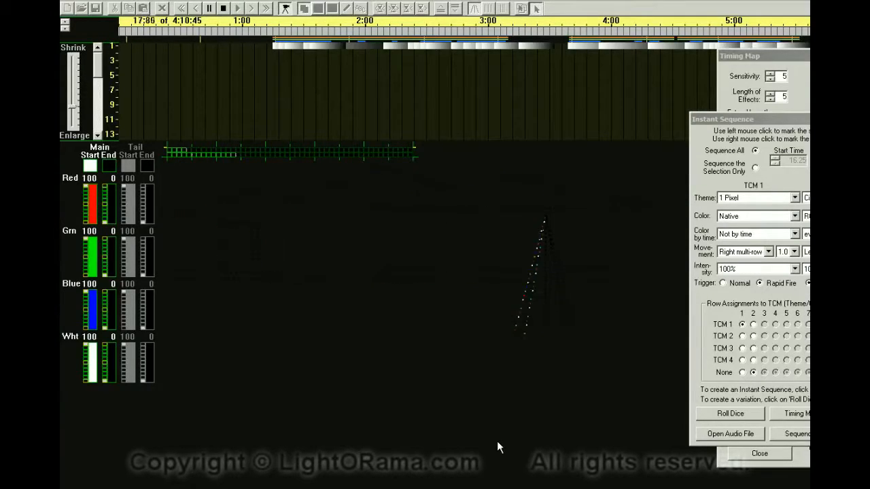
left_click(809, 434)
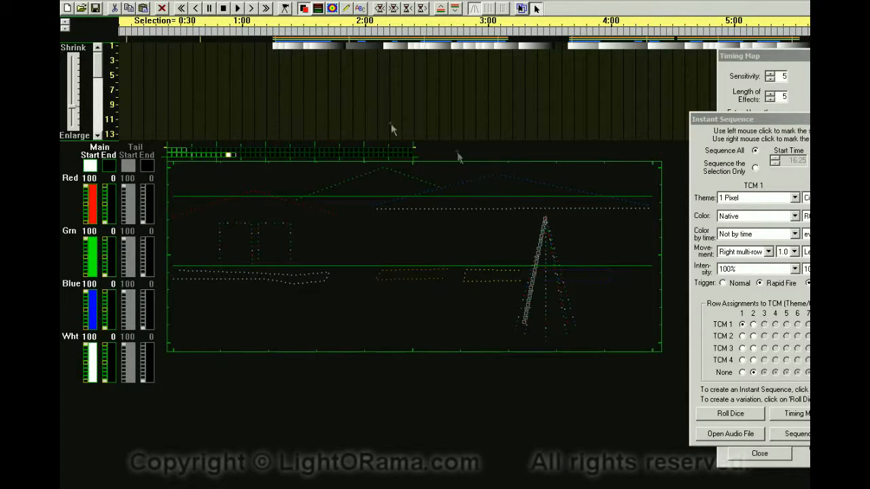
- Bring the Instant Sequence dialog back into view and set the TCM 1 color to RGBW by group
left_click_drag(802, 122, 744, 120)
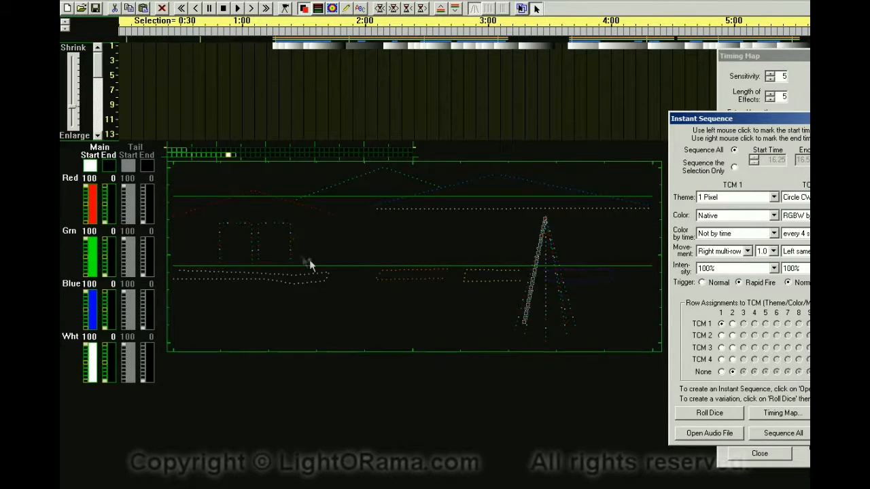
left_click_drag(808, 124, 537, 129)
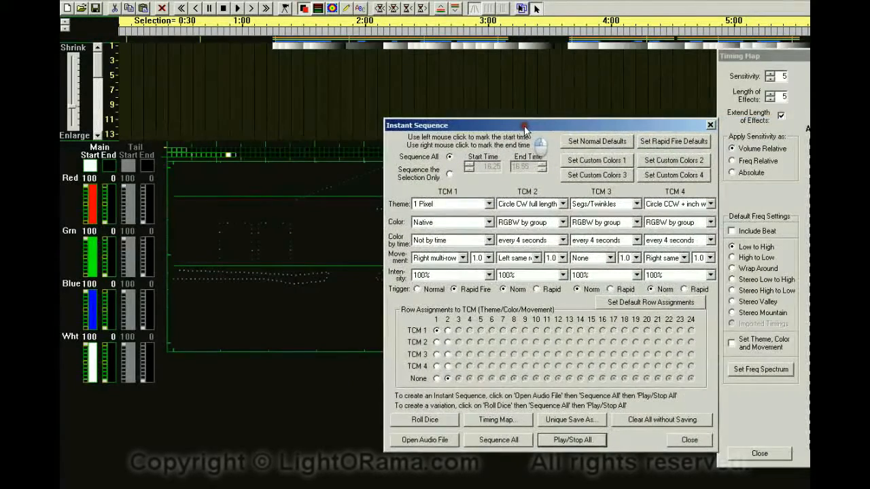
left_click(488, 222)
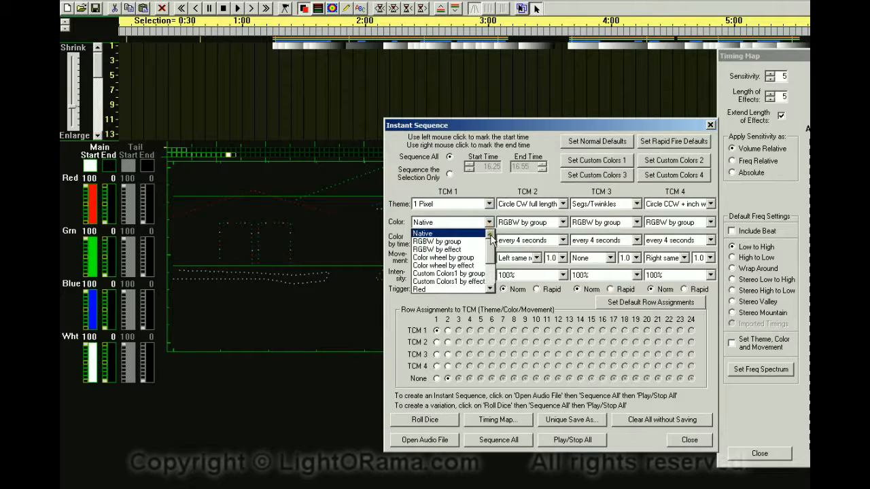
left_click(459, 242)
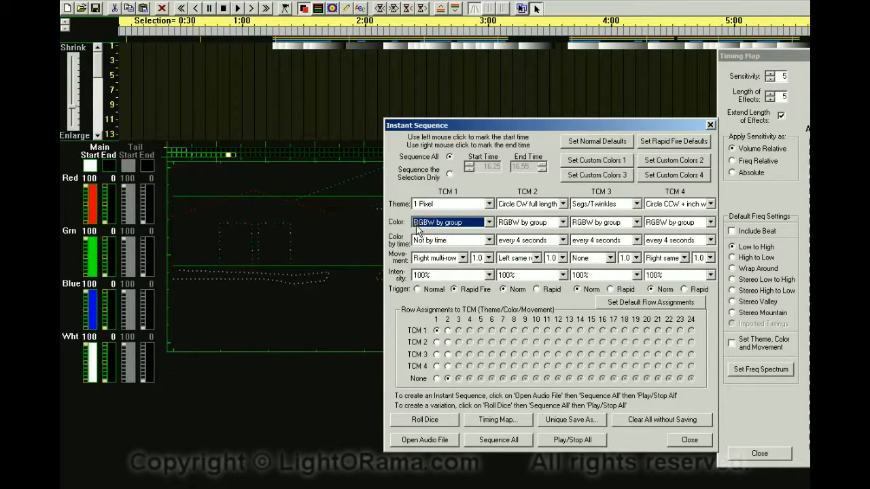
left_click(490, 223)
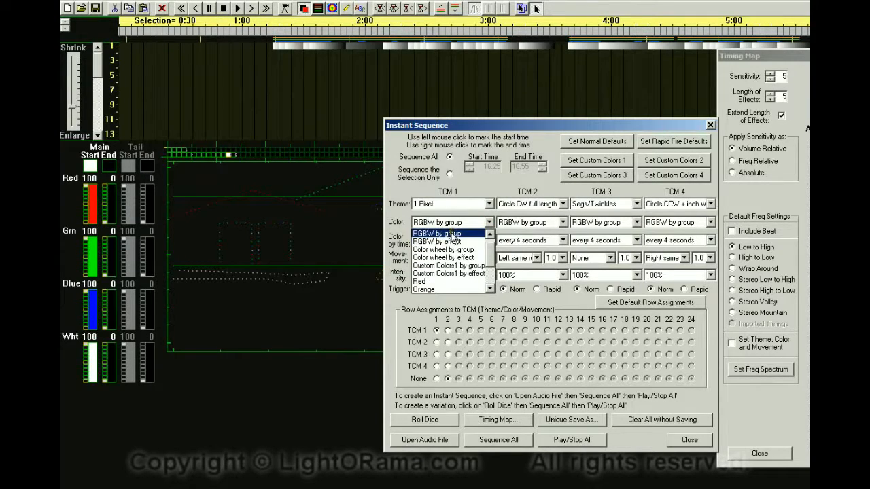
key("Escape")
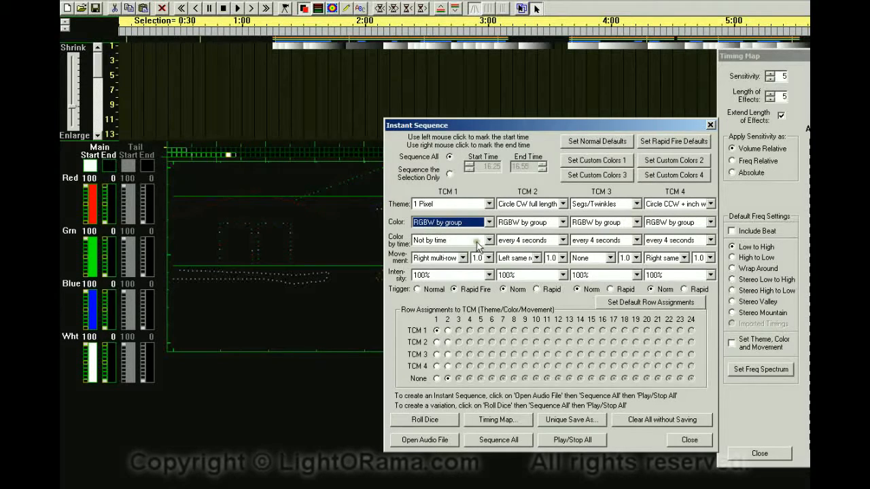
- Set the TCM 1 color by time to every 2 seconds and regenerate the sequence for the whole song
left_click(489, 240)
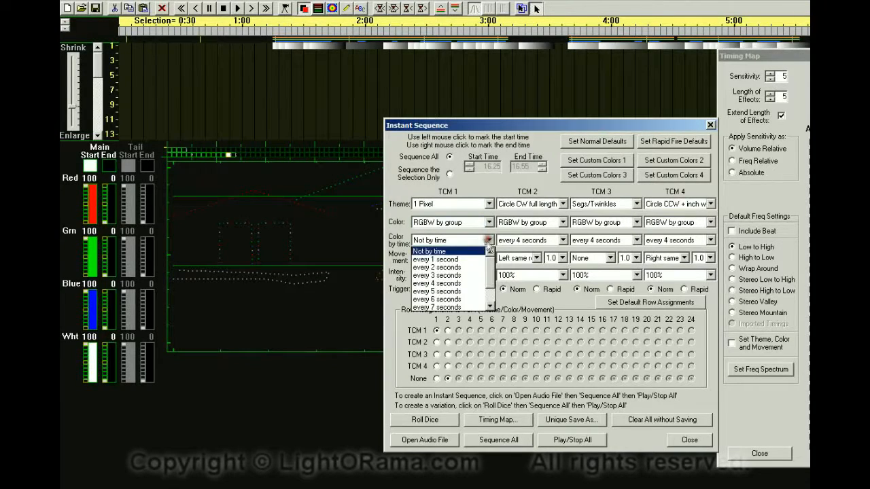
left_click(442, 272)
left_click(508, 441)
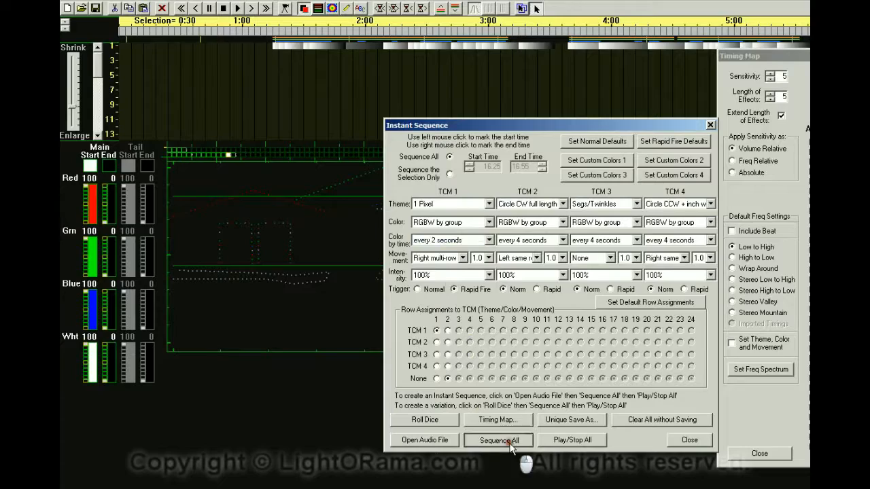
left_click(598, 325)
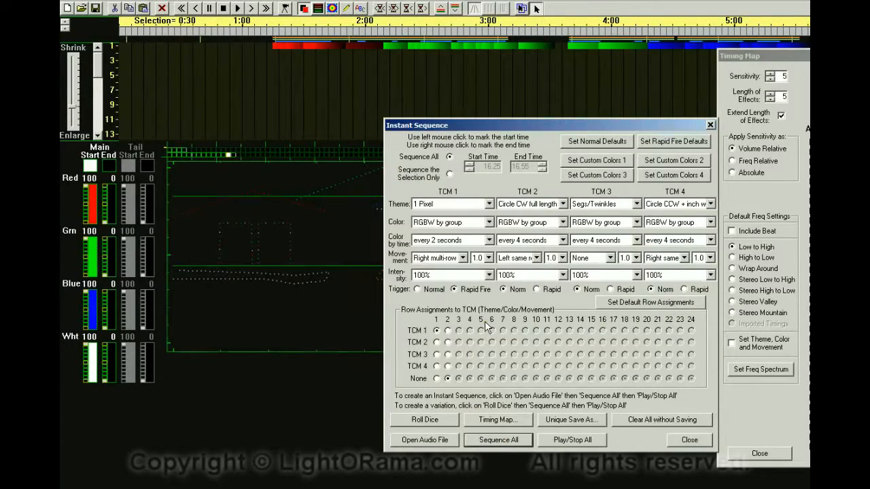
- Move the Instant Sequence dialog off the preview and page forward through the timeline to examine the generated row 1 colors
left_click_drag(452, 125, 761, 128)
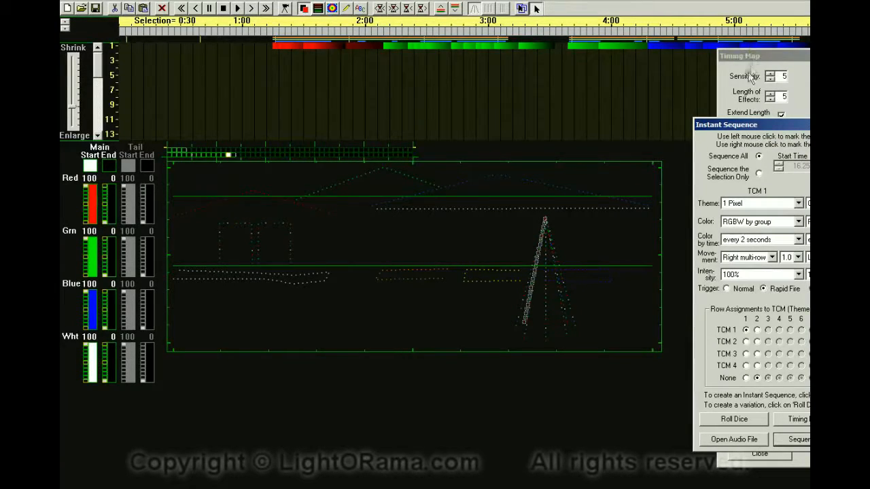
left_click(264, 8)
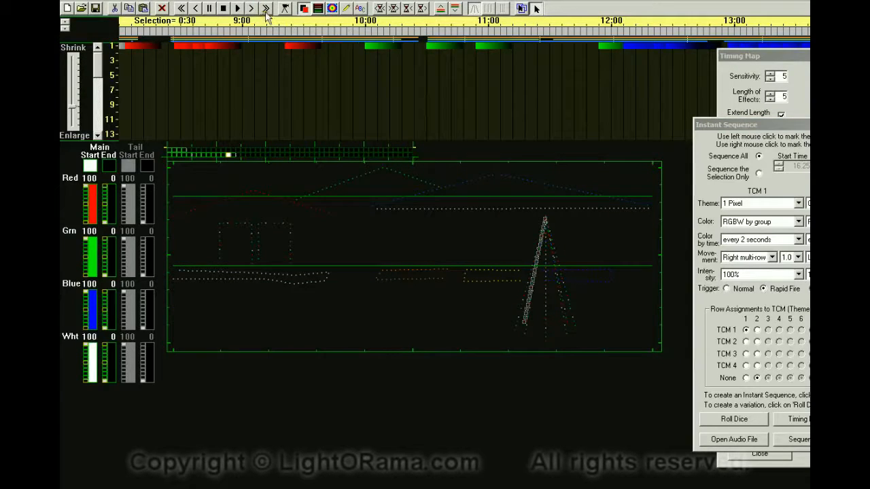
left_click(266, 8)
left_click(266, 8)
left_click(266, 8)
left_click(266, 8)
left_click(266, 8)
left_click(266, 8)
left_click(265, 8)
left_click(266, 8)
left_click(266, 8)
left_click(266, 8)
left_click(266, 8)
left_click(266, 8)
left_click(266, 8)
left_click(266, 8)
left_click(266, 8)
left_click(266, 8)
left_click(266, 8)
left_click(266, 8)
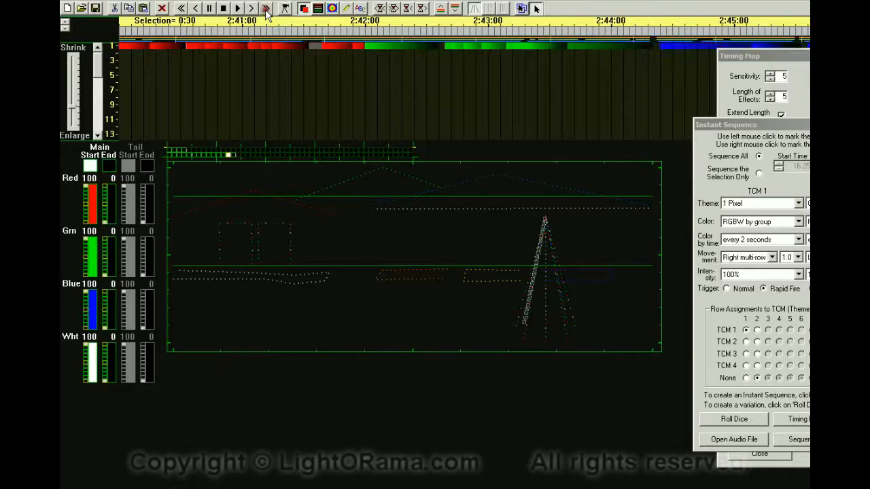
- Page back through the timeline to its start, examining how the row 1 colors change with time
left_click(181, 9)
left_click(182, 8)
left_click(182, 8)
left_click(182, 8)
left_click(182, 8)
left_click(182, 8)
left_click(182, 8)
left_click(181, 8)
left_click(181, 8)
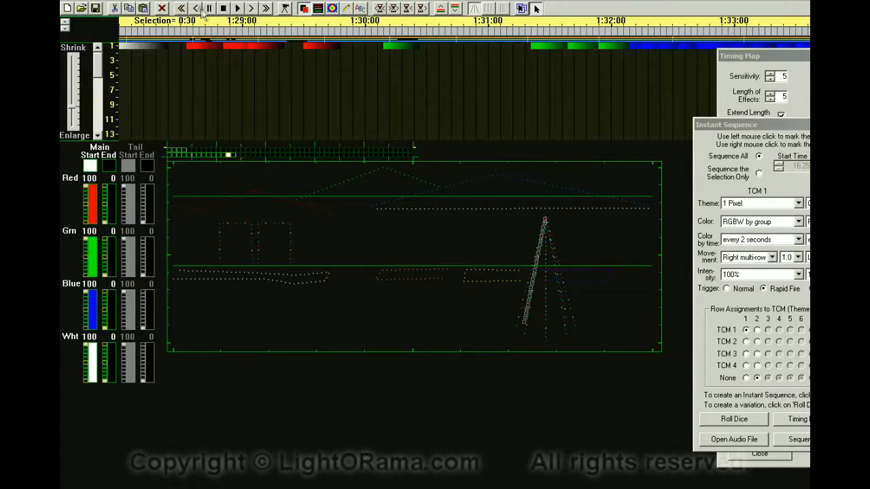
left_click(196, 8)
left_click(196, 10)
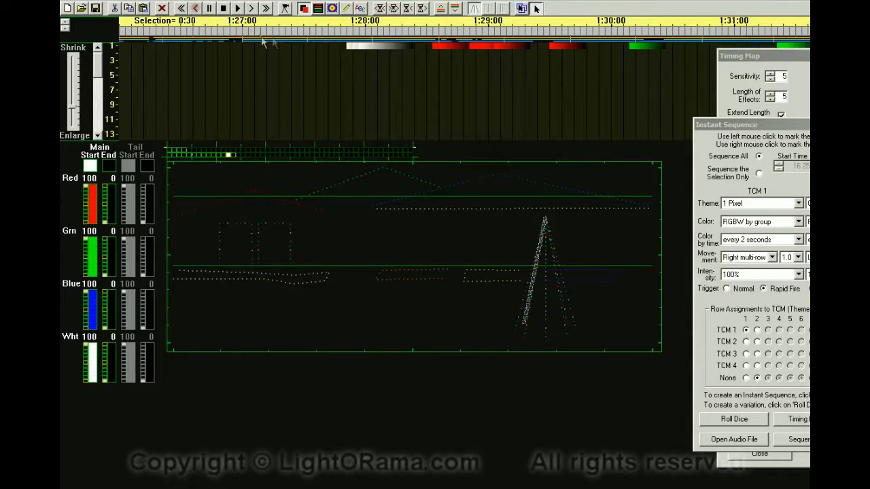
left_click(181, 8)
left_click(181, 9)
left_click(181, 9)
left_click(181, 9)
left_click(181, 9)
left_click(182, 9)
left_click(182, 9)
left_click(181, 9)
left_click(182, 9)
left_click(182, 9)
left_click(182, 9)
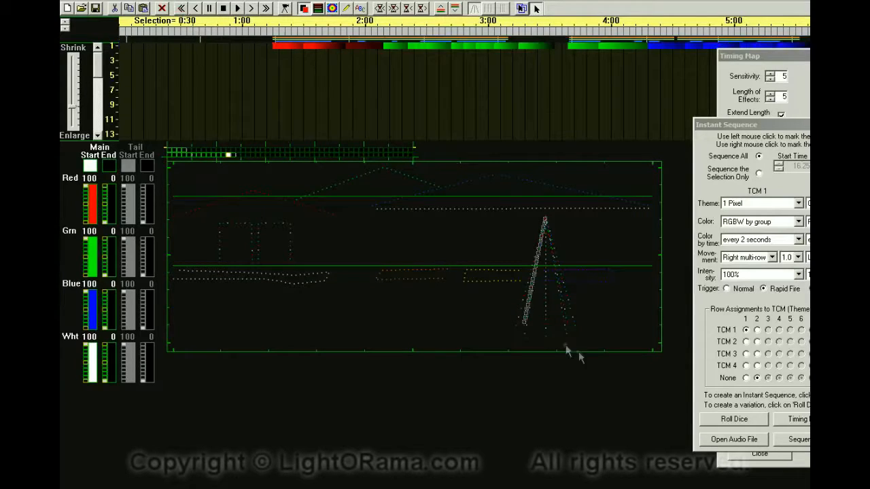
- Return from the Timing Map to the Instant Sequence dialog and regenerate the sequence for the whole song, erasing the current one
left_click(755, 420)
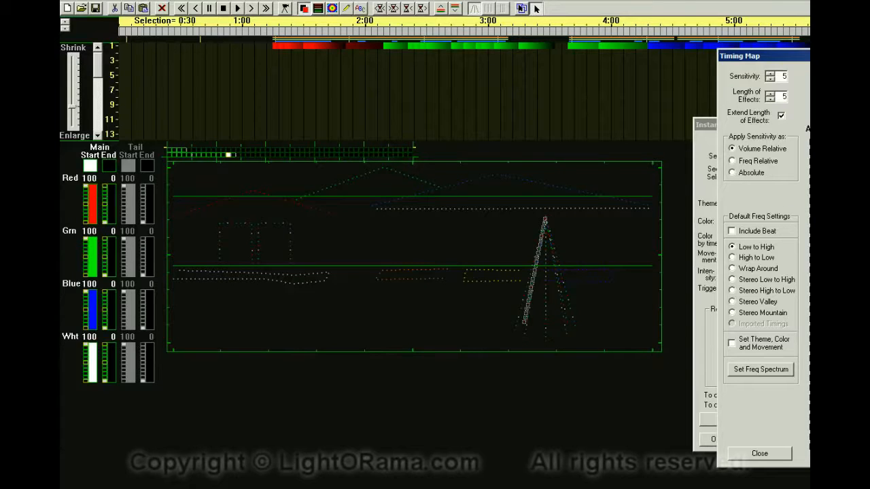
left_click(710, 125)
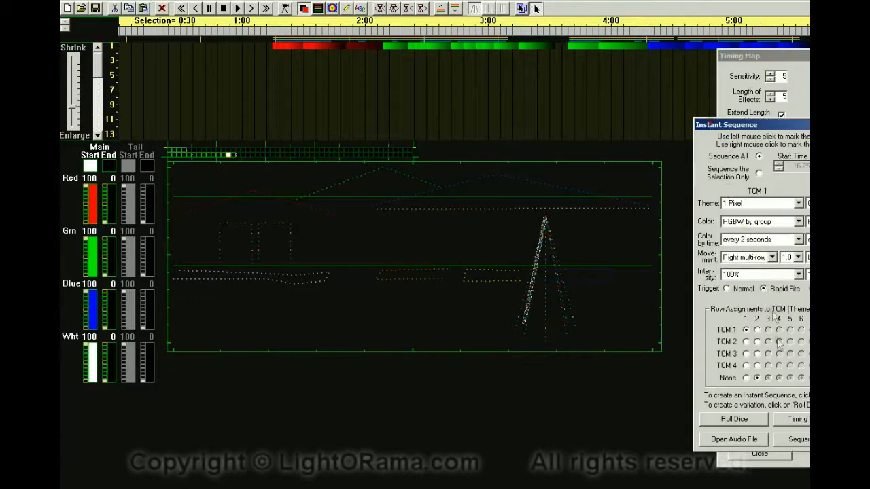
left_click(794, 440)
left_click(792, 319)
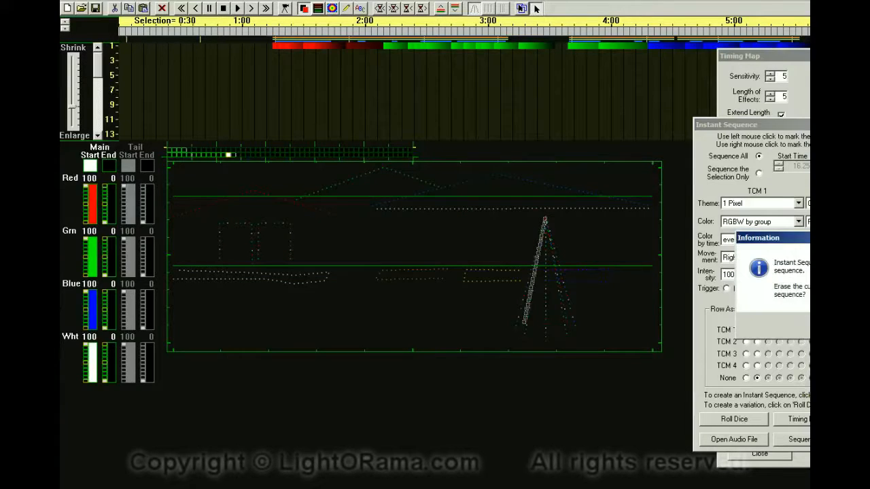
key("Return")
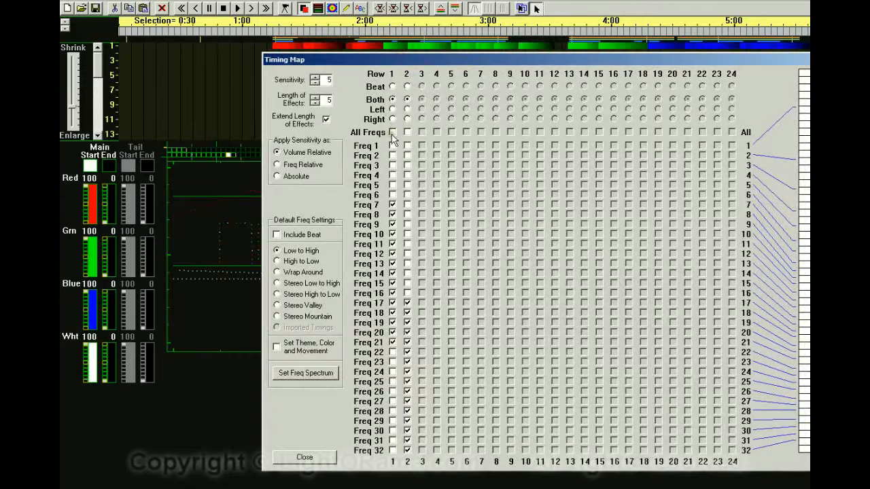
- Assign all frequencies to row 1 in the Timing Map and regenerate the sequence for the whole song
left_click(392, 133)
left_click_drag(347, 63, 809, 66)
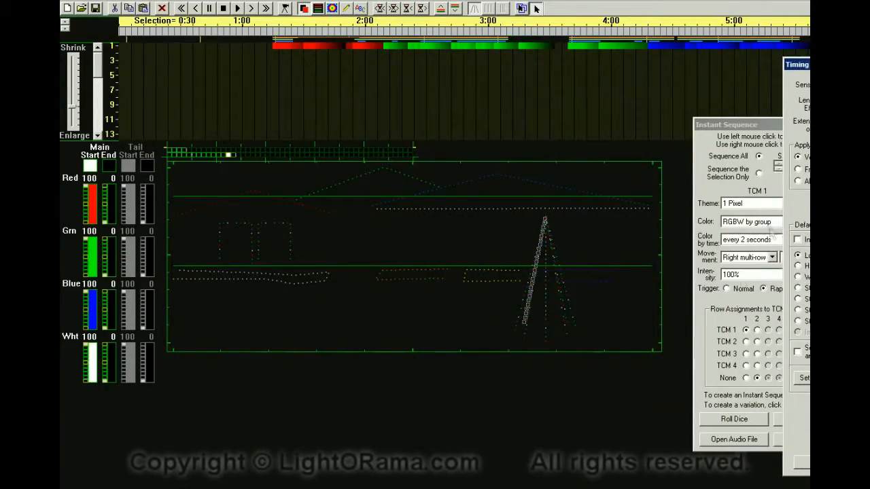
left_click_drag(775, 125, 493, 124)
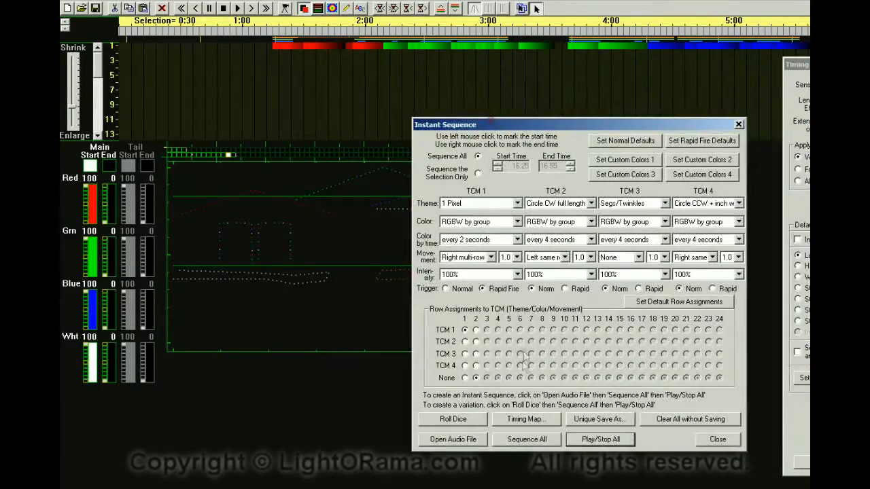
left_click(526, 441)
left_click(625, 332)
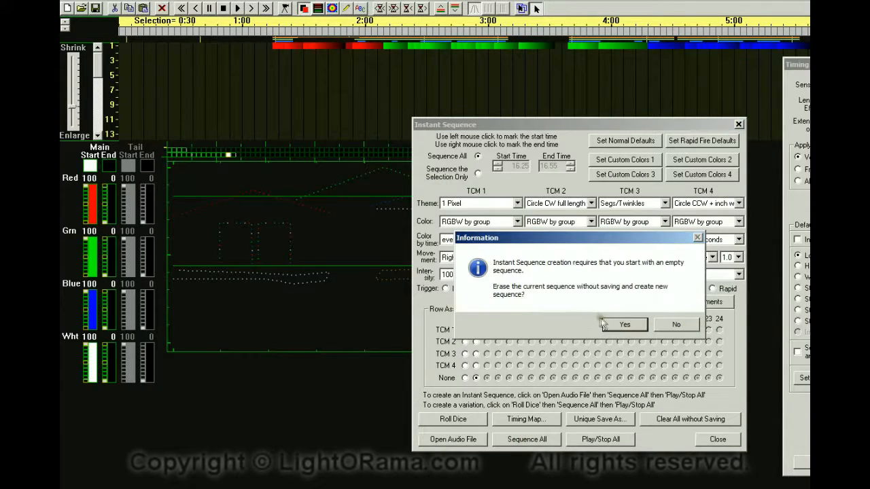
left_click(612, 323)
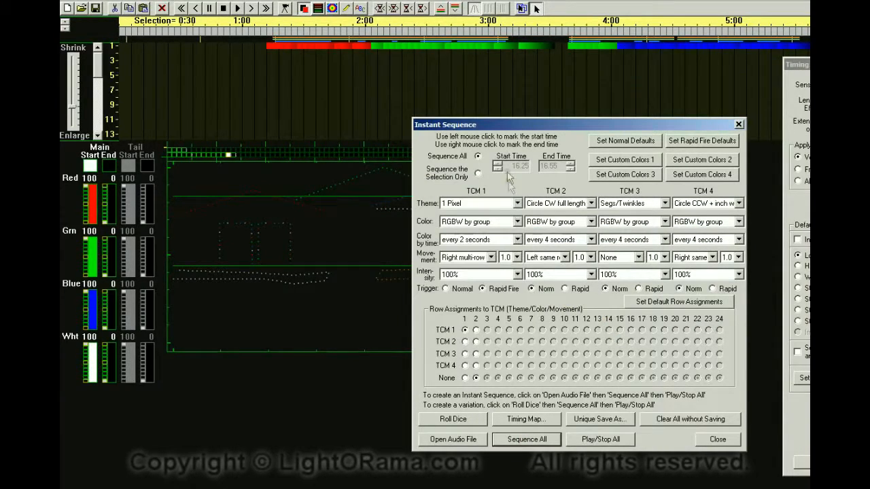
- Uncover the preview to watch the regenerated sequence play, and bring the Instant Sequence dialog back into view
left_click_drag(485, 126, 755, 138)
left_click(284, 8)
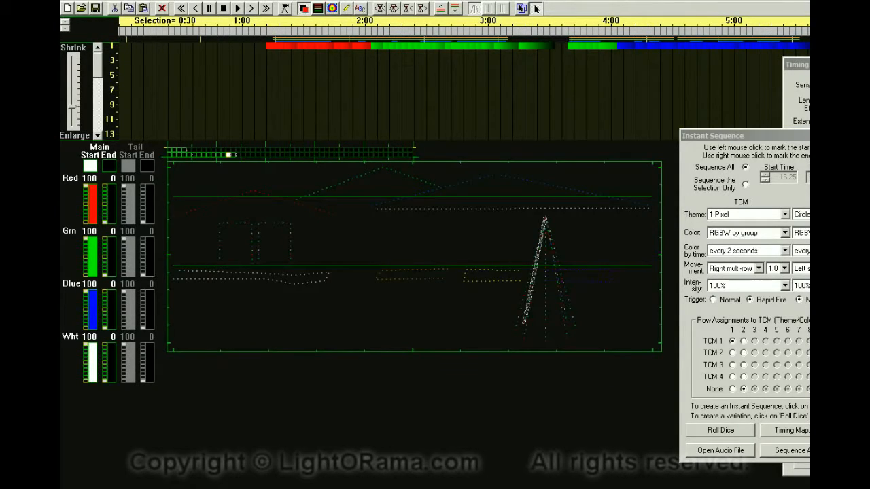
left_click_drag(797, 136, 534, 136)
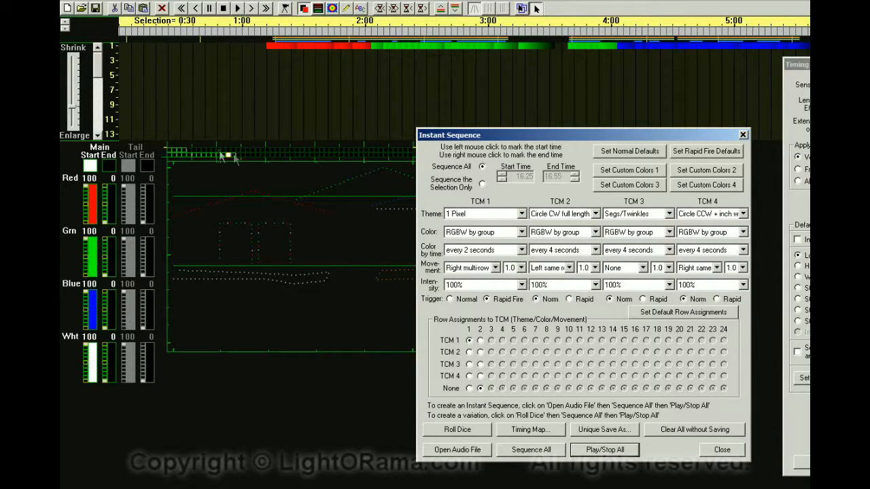
- Set the TCM 1 movement value to 0.2 and regenerate the whole sequence, leaving the preview uncovered for playback
left_click(521, 268)
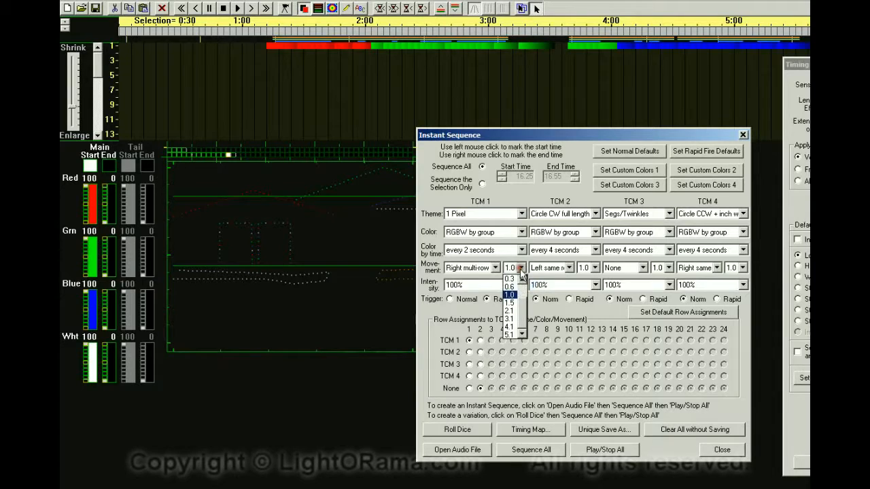
scroll(522, 287, "up", 2)
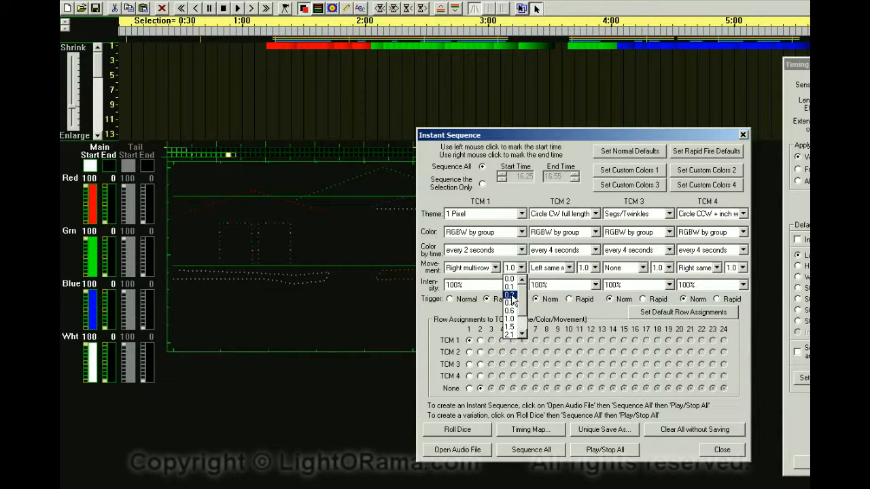
left_click(511, 296)
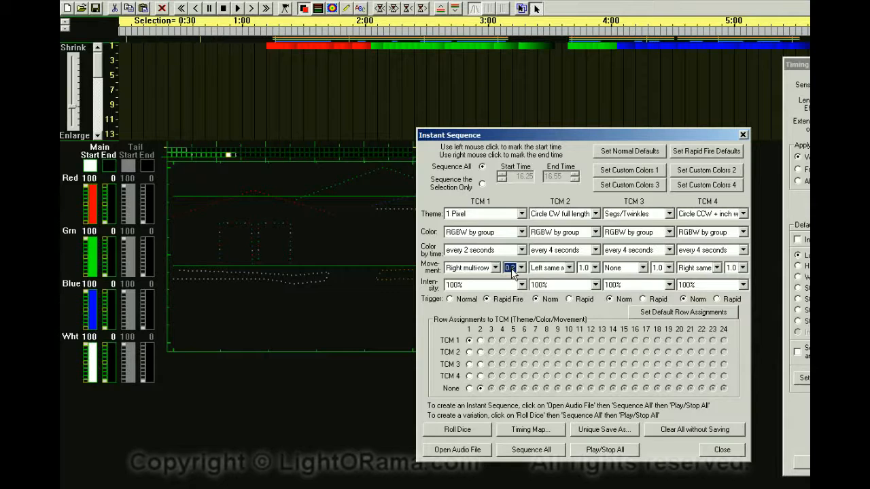
left_click(532, 450)
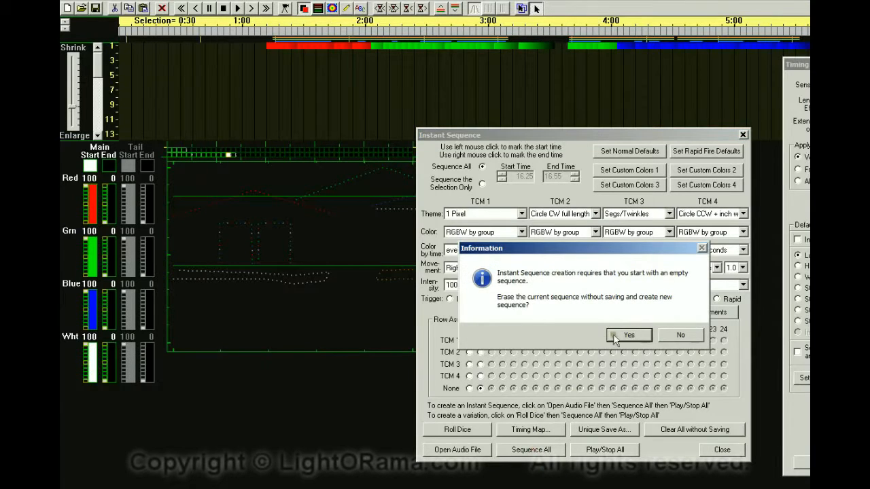
left_click(613, 337)
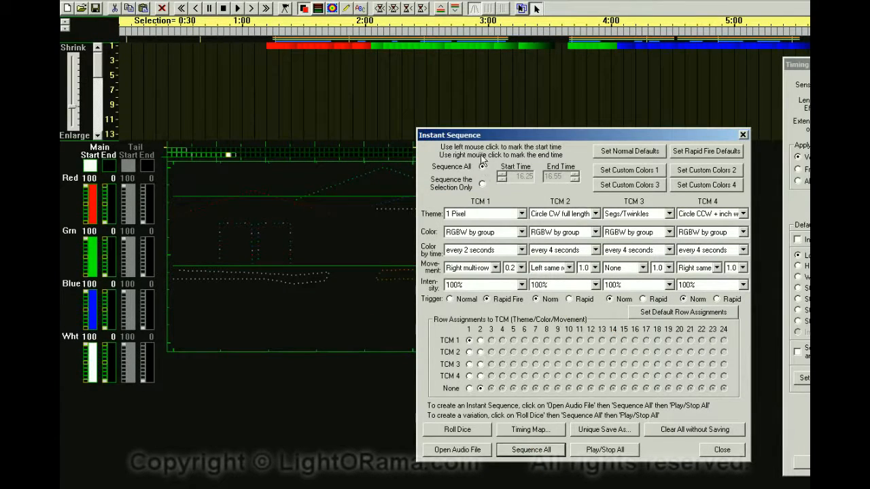
left_click_drag(494, 135, 772, 137)
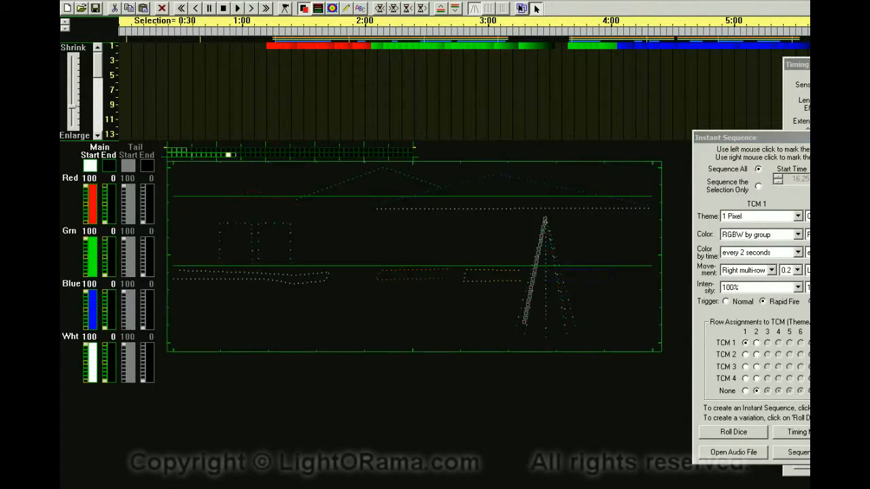
- Bring the Instant Sequence dialog back into view and set the TCM 1 movement value to 1.0
left_click_drag(845, 138, 443, 132)
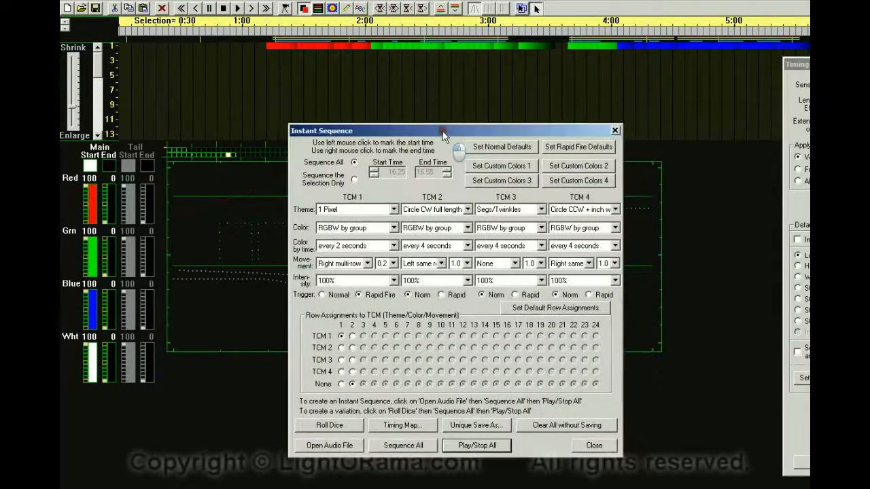
left_click(393, 264)
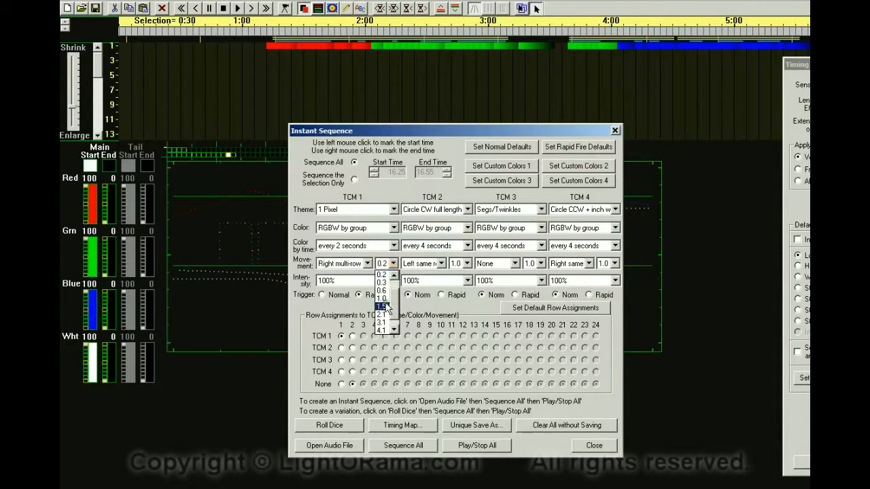
left_click(384, 303)
- In the Timing Map, turn off all frequencies for row 1, assign only Freq 11 through Freq 17 to it and close the map
left_click_drag(796, 65, 380, 69)
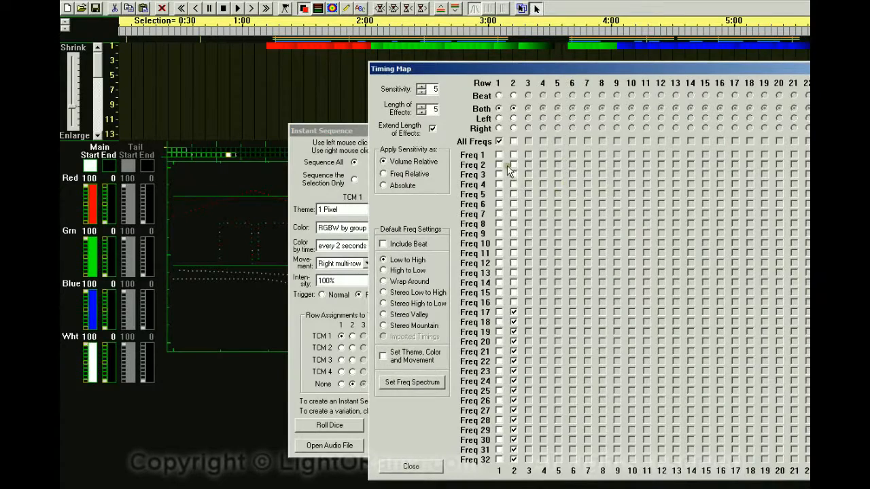
left_click(499, 141)
left_click(499, 263)
left_click(498, 253)
left_click(499, 272)
left_click(499, 283)
left_click(499, 293)
left_click(499, 302)
left_click(499, 312)
key("Escape")
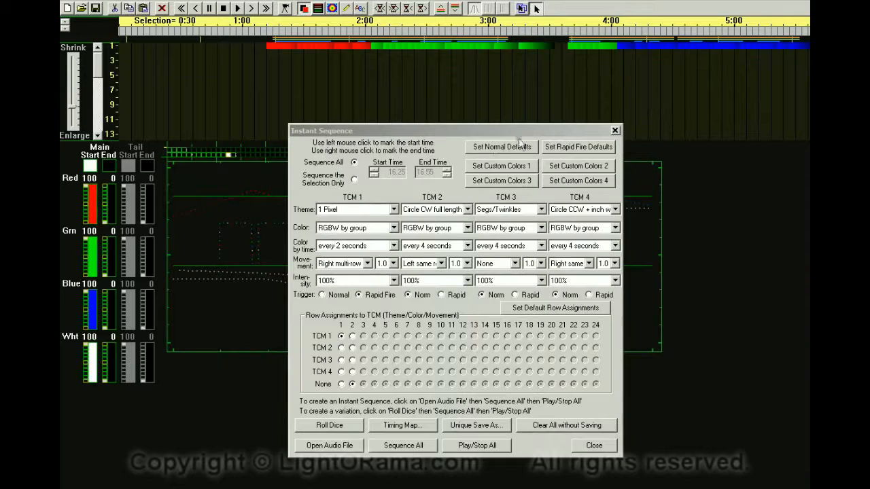
- Set the TCM 1 theme to 2 Pixels and its movement value to 2.1
left_click_drag(409, 136, 530, 136)
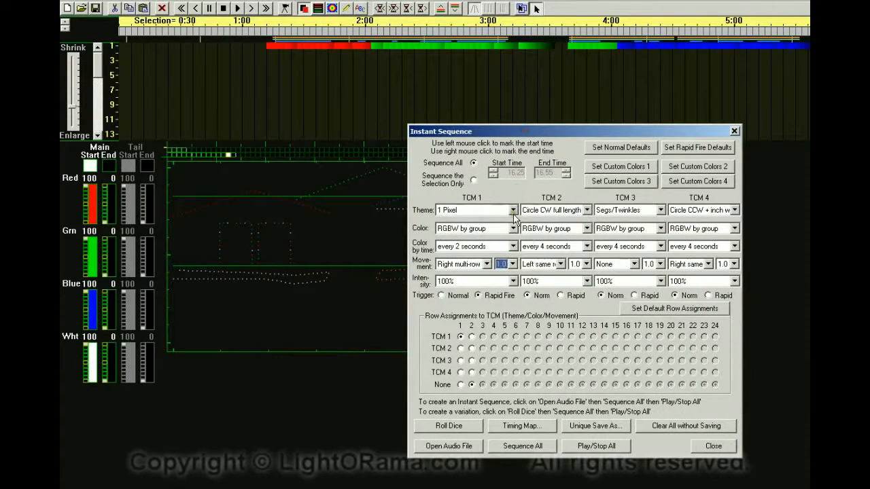
left_click(512, 210)
left_click(448, 237)
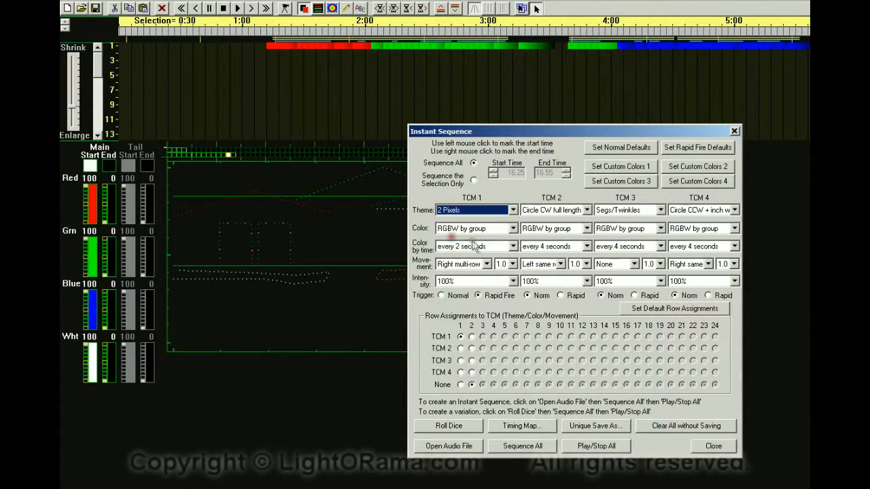
left_click(513, 264)
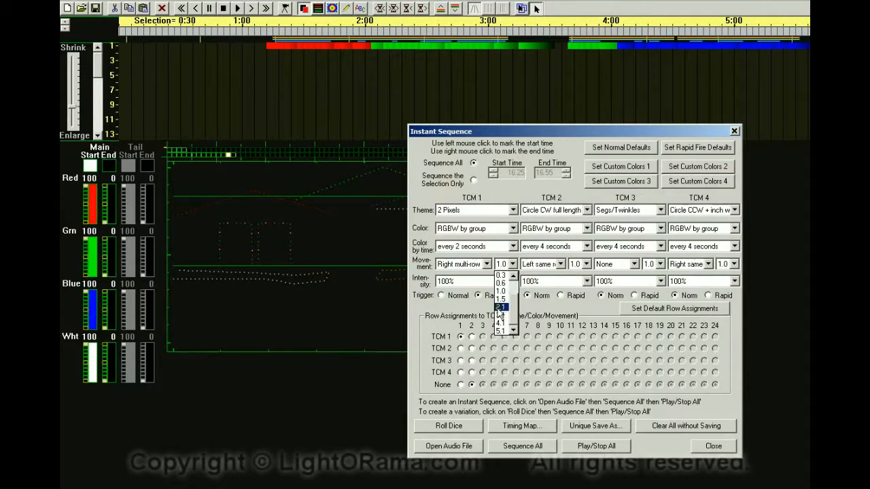
left_click(501, 312)
- Create new timings from the changed Timing Map and regenerate the sequence for the whole song, keeping the preview uncovered during playback
left_click_drag(502, 136, 799, 133)
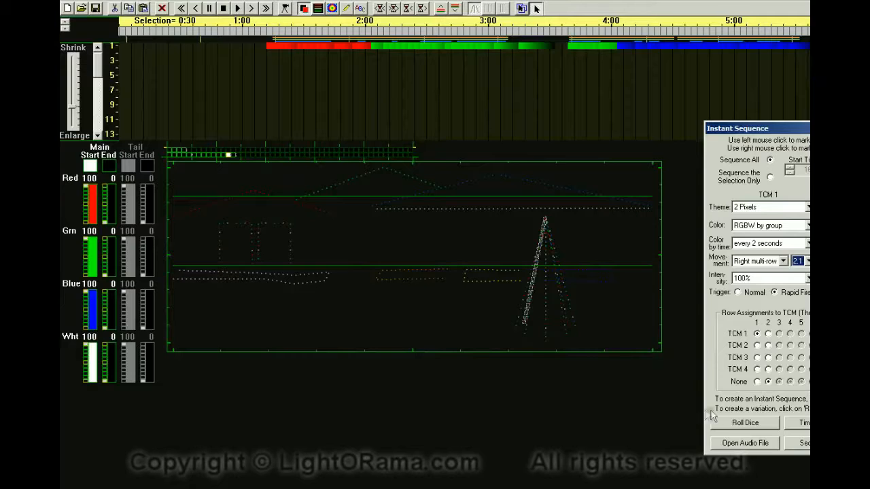
left_click(797, 443)
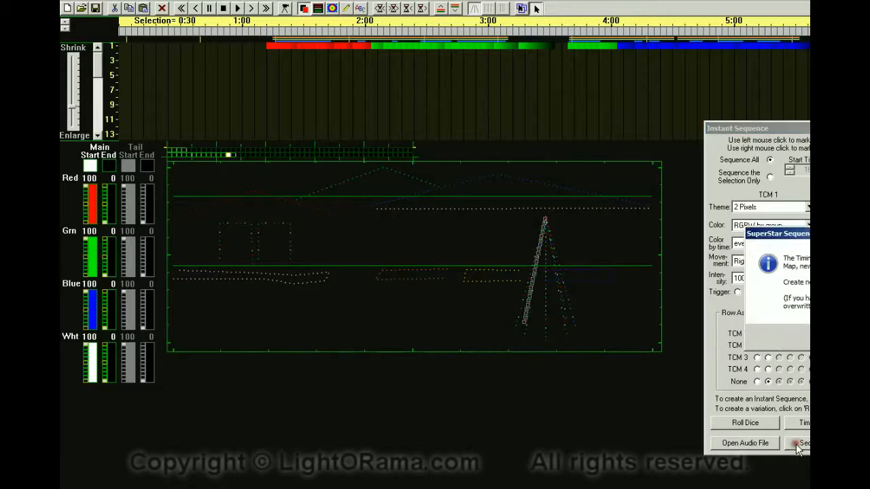
key("Return")
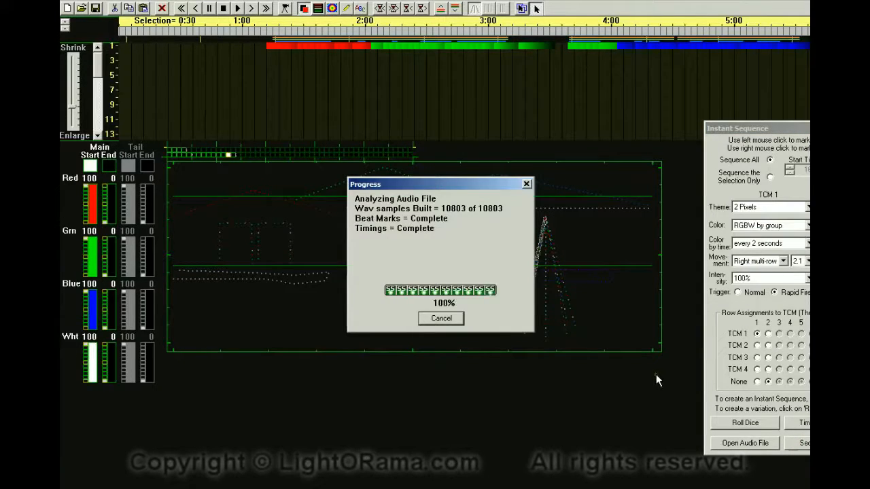
key("Return")
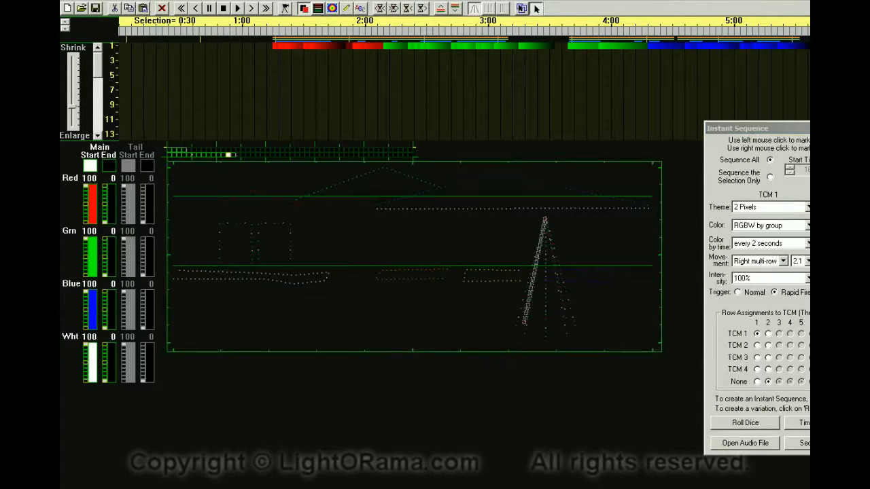
left_click_drag(754, 128, 464, 144)
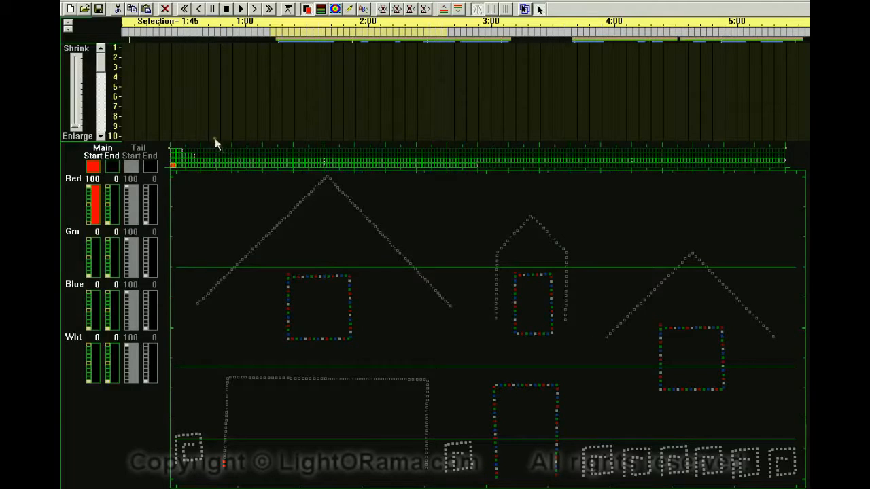
- Switch to floating windows and reshape the Sequencing Grid into a short, wide strip below the timeline
right_click(154, 5)
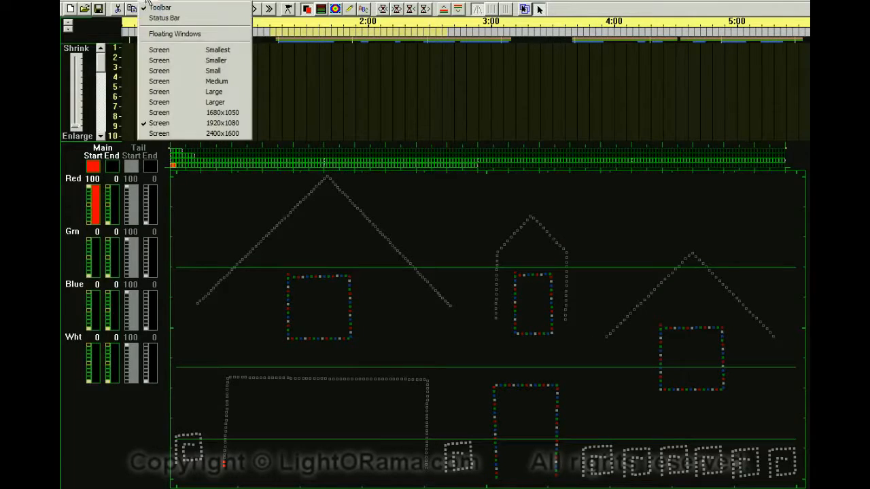
left_click(155, 32)
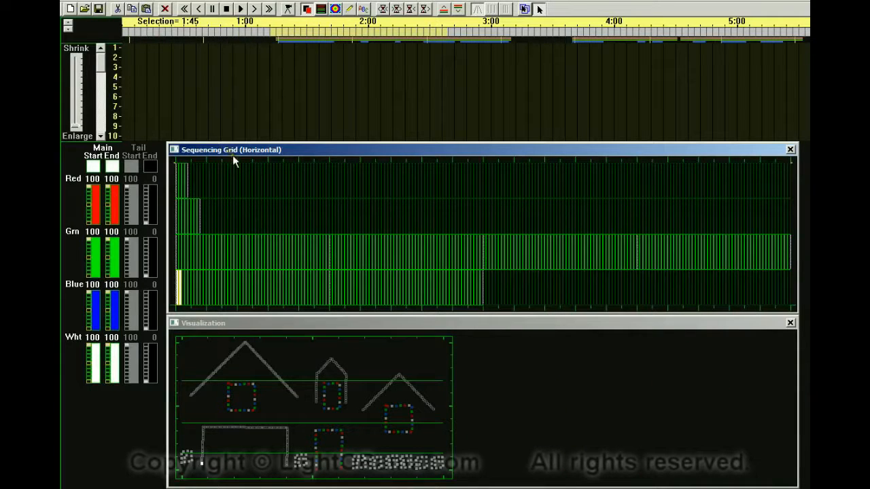
left_click_drag(345, 151, 242, 152)
left_click_drag(694, 314, 810, 225)
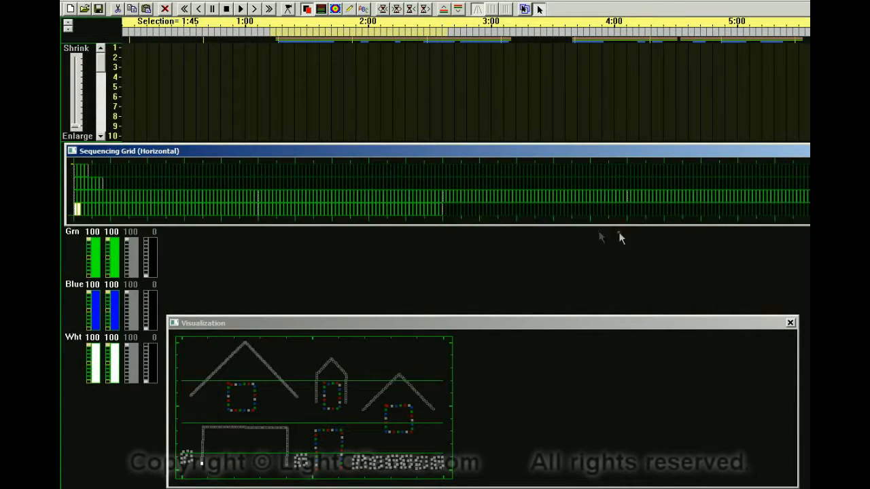
left_click_drag(645, 225, 644, 214)
- Place the Visualization window just below the Sequencing Grid and make it narrower and taller to enlarge the house preview
left_click_drag(350, 323, 340, 226)
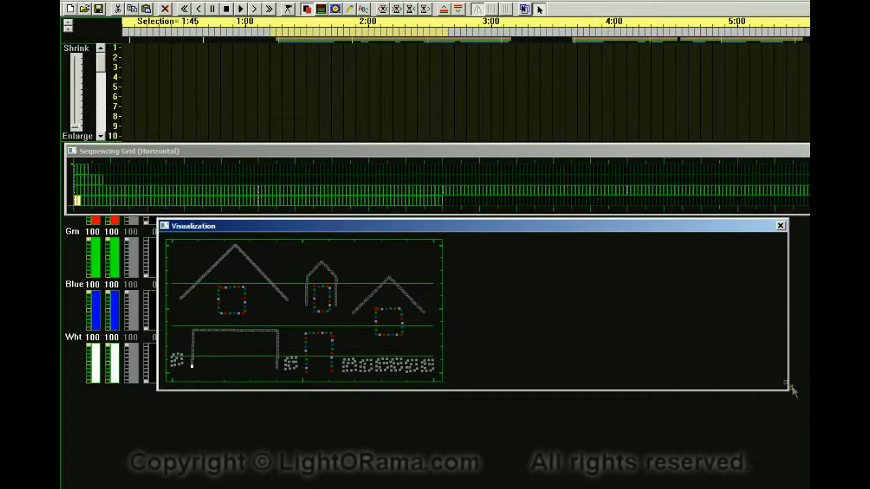
left_click_drag(788, 388, 588, 485)
mouse_move(372, 235)
left_mouse_down()
mouse_move(404, 229)
mouse_move(387, 228)
left_mouse_up()
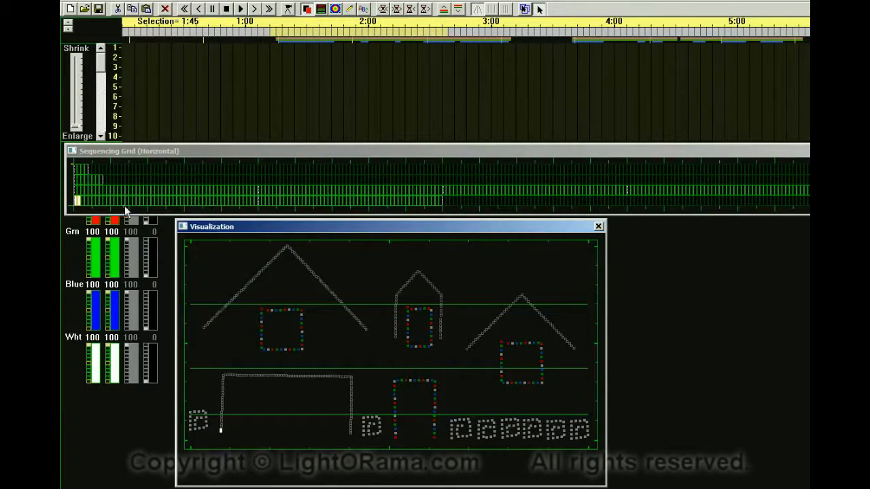
- Highlight the cells of each of the four grid rows to see which house elements they control, and clear the selection
left_click_drag(77, 202, 443, 206)
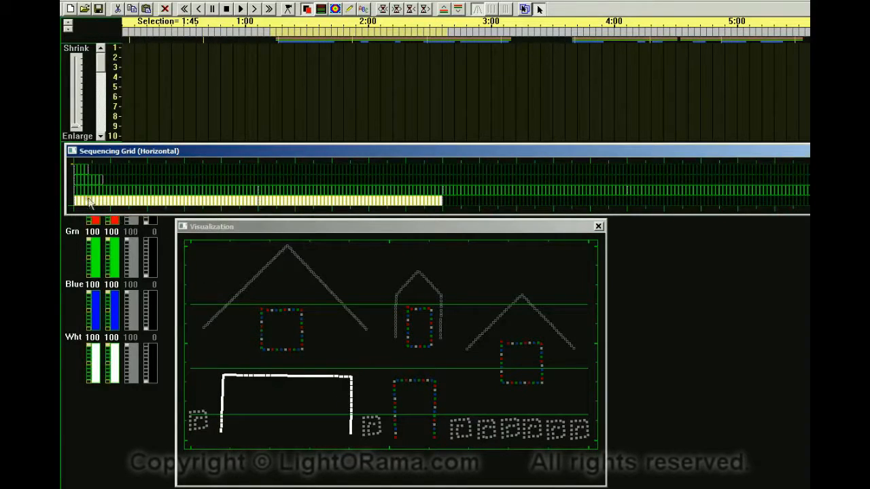
left_click_drag(76, 193, 807, 193)
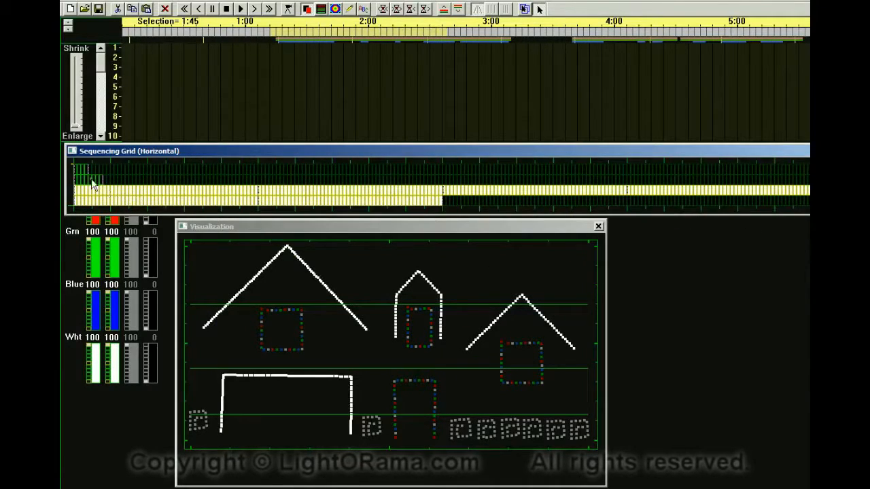
left_click_drag(77, 181, 101, 182)
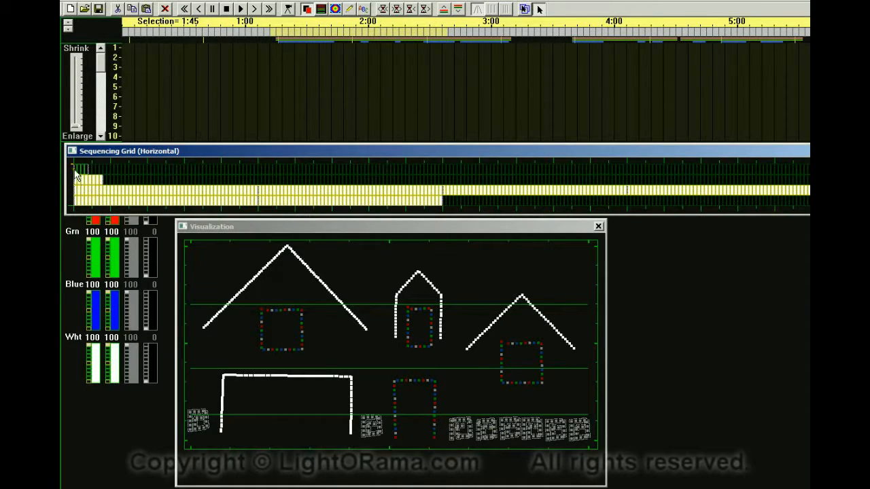
left_click_drag(76, 170, 89, 169)
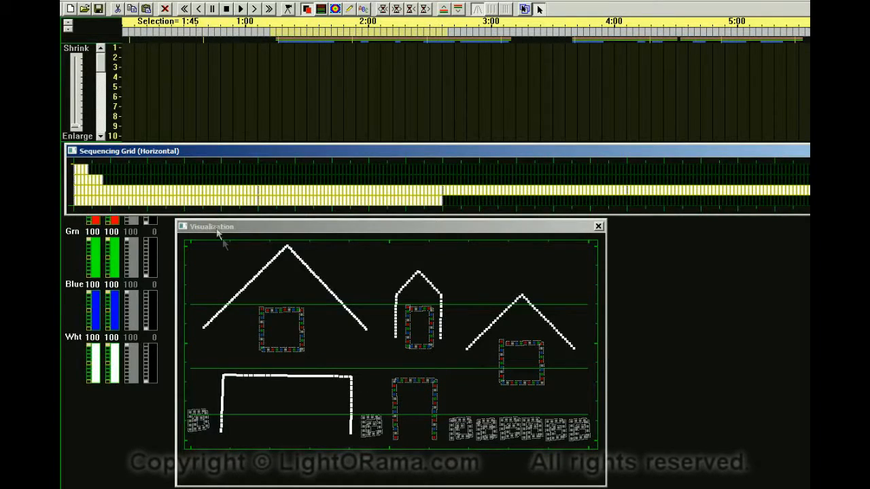
left_click_drag(77, 174, 804, 223)
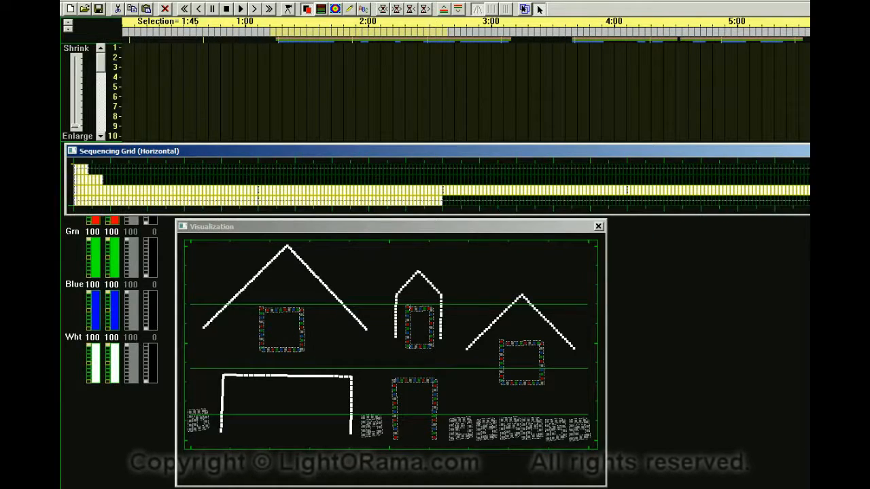
key("Delete")
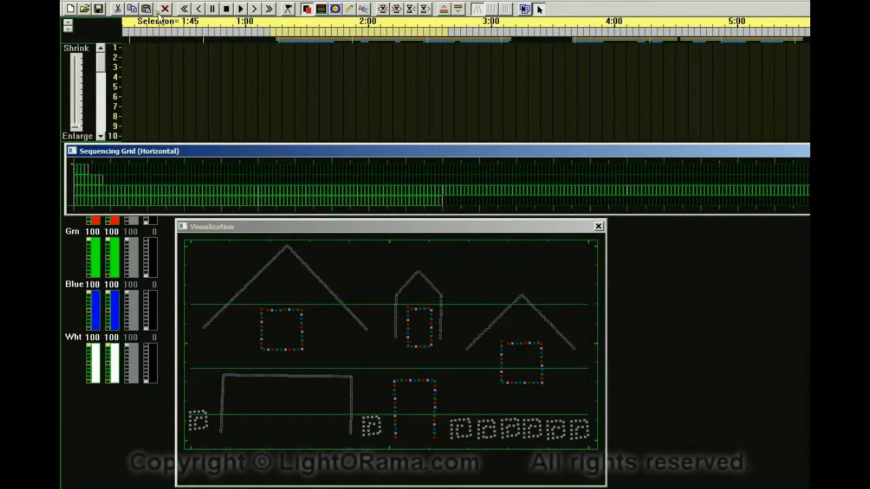
- Open the Instant Sequence dialog and check row 1's TCM 1 settings and its frequency assignment in the Timing Map
left_click(105, 4)
left_click(122, 96)
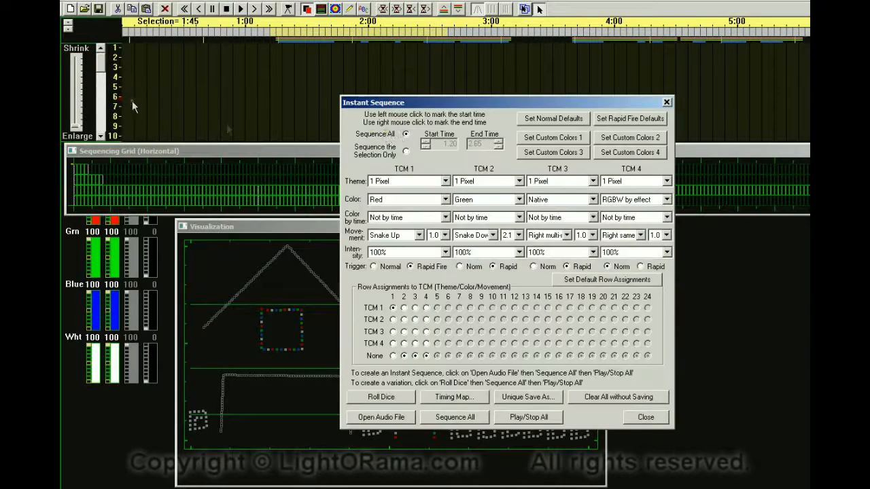
left_click_drag(453, 104, 402, 129)
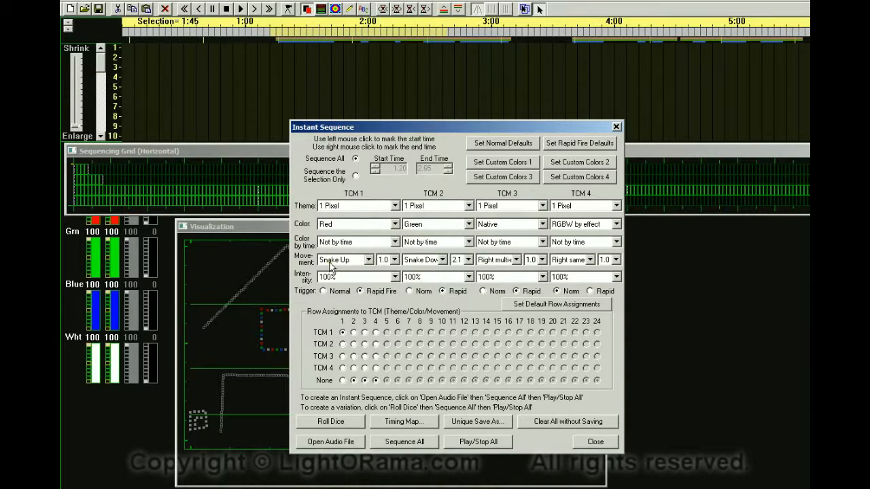
left_click_drag(362, 131, 377, 251)
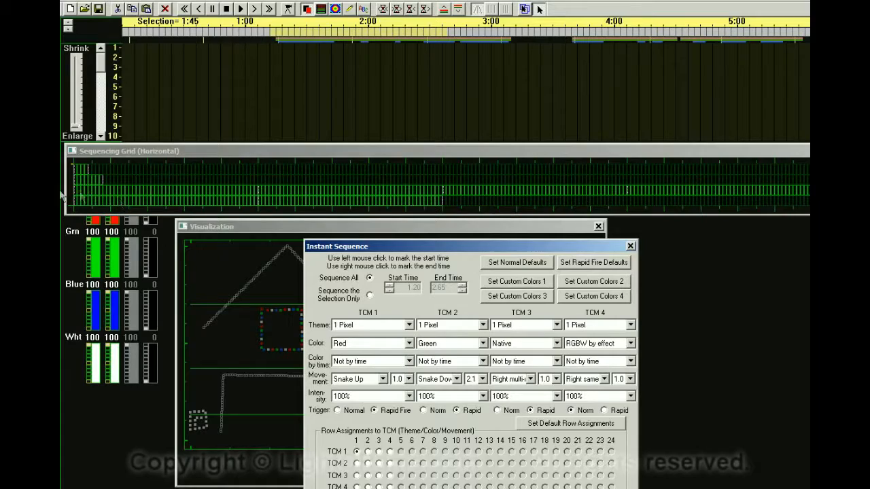
left_click_drag(439, 247, 414, 112)
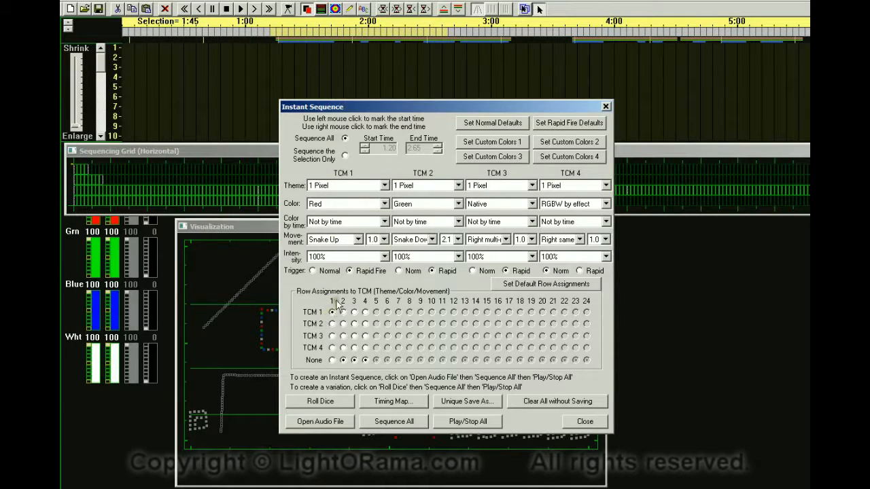
left_click_drag(869, 55, 343, 39)
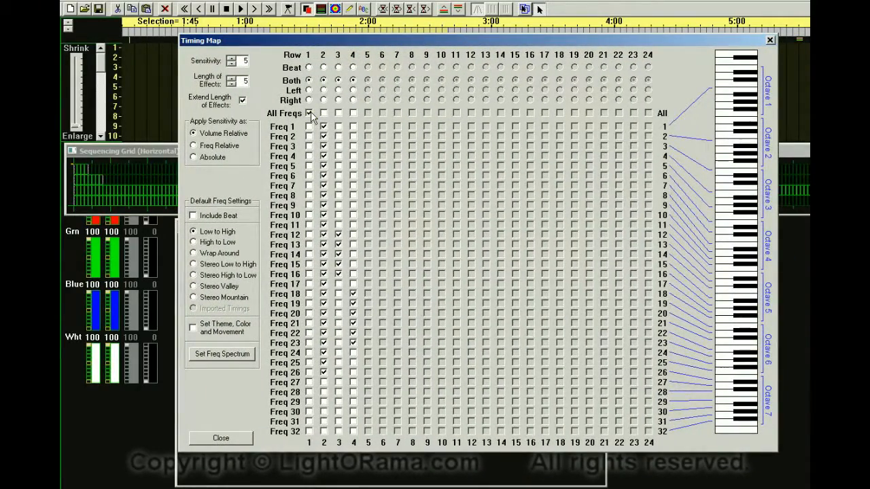
left_click_drag(263, 43, 741, 60)
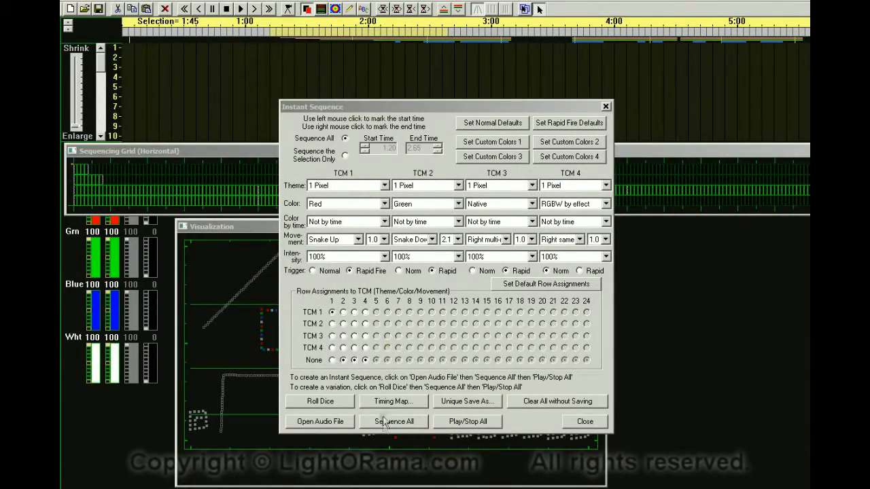
- Generate the instant sequence for the whole song, move the dialog off the preview, and play the result briefly
left_click(384, 426)
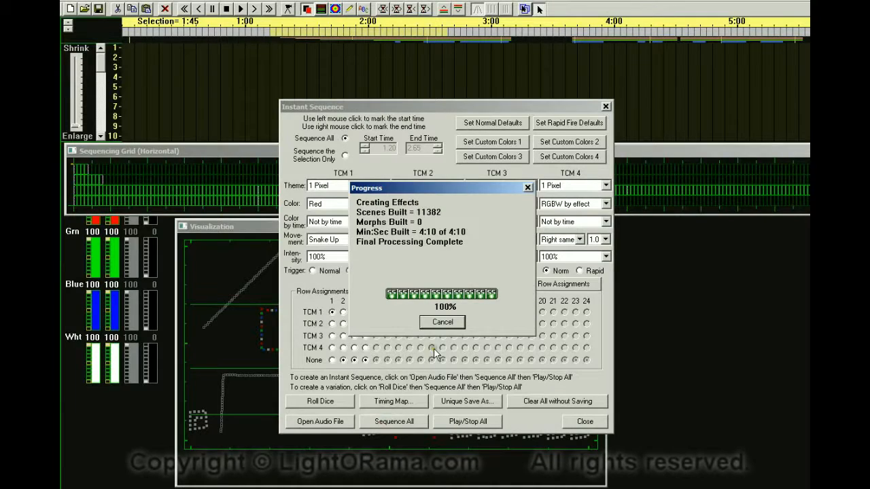
left_click_drag(380, 107, 850, 114)
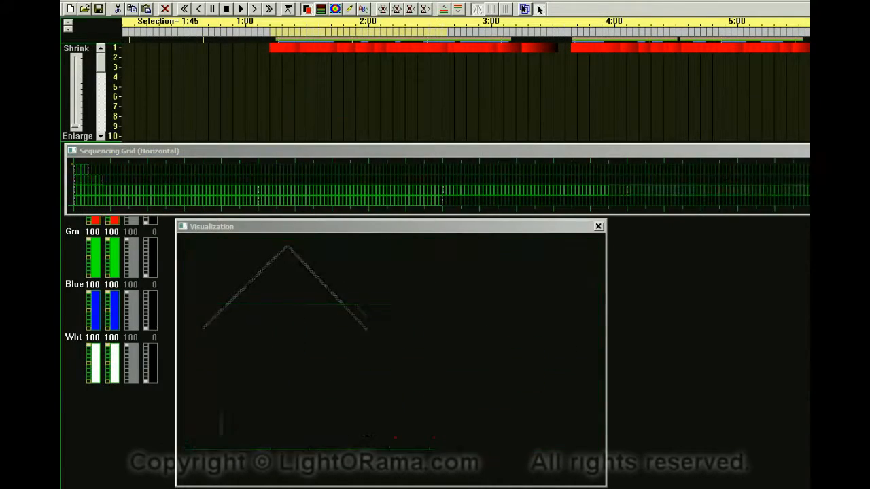
left_click(288, 10)
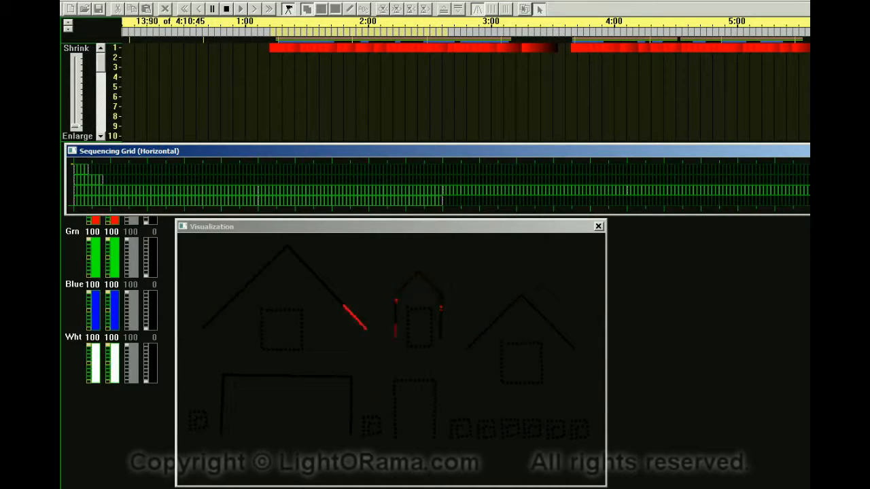
key("Escape")
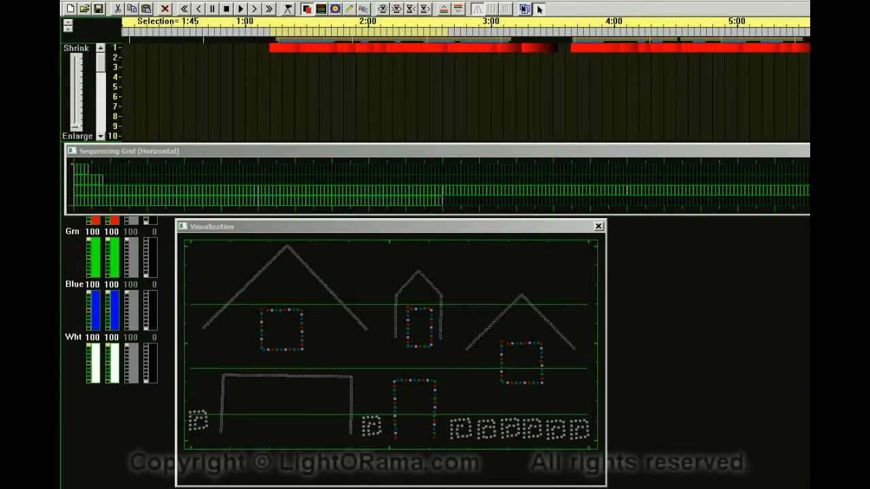
- Assign only row 3 to TCM 1, with row 1 set to None, and enable All Freqs for row 3 in the Timing Map
left_click_drag(720, 119, 496, 115)
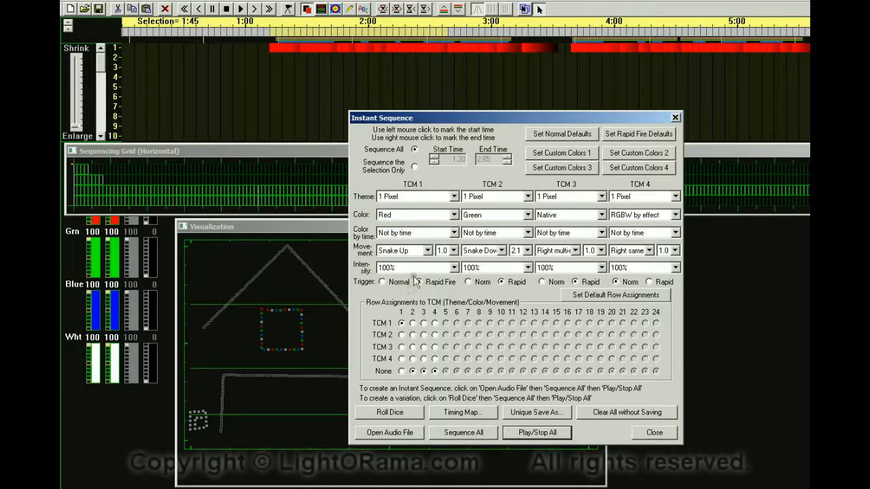
left_click(424, 323)
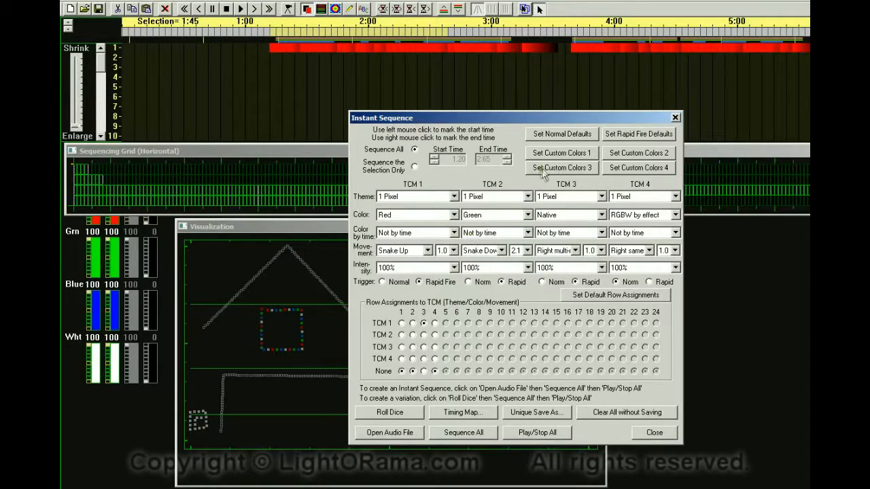
left_click(463, 412)
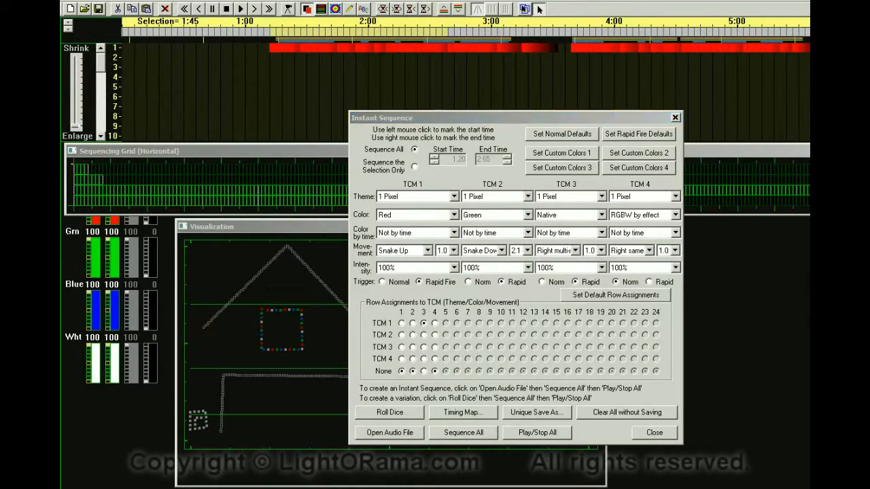
left_click_drag(541, 54, 361, 55)
left_click(376, 124)
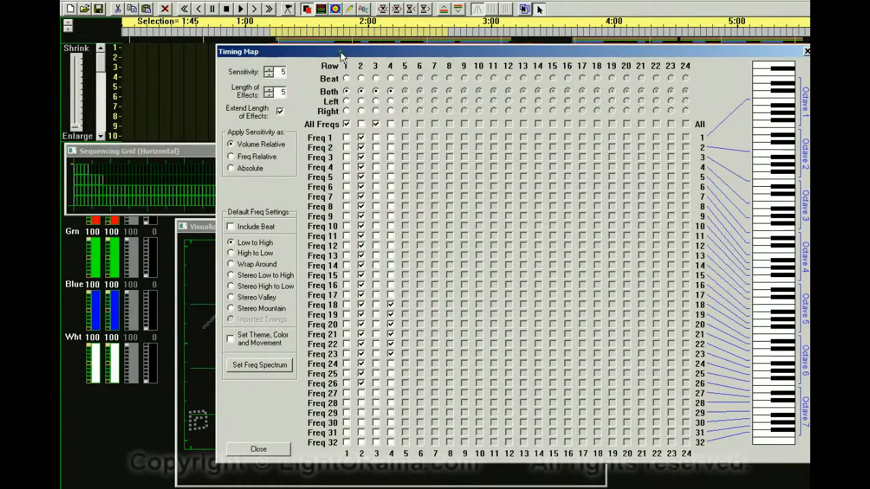
left_click_drag(342, 56, 867, 56)
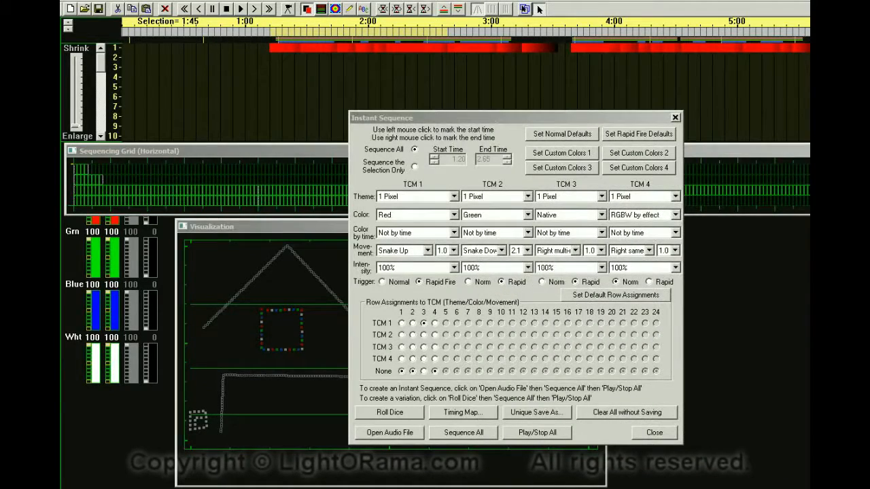
- Create new timings, overwrite the current sequence with a regenerated one, and play it with the preview uncovered
left_click(463, 431)
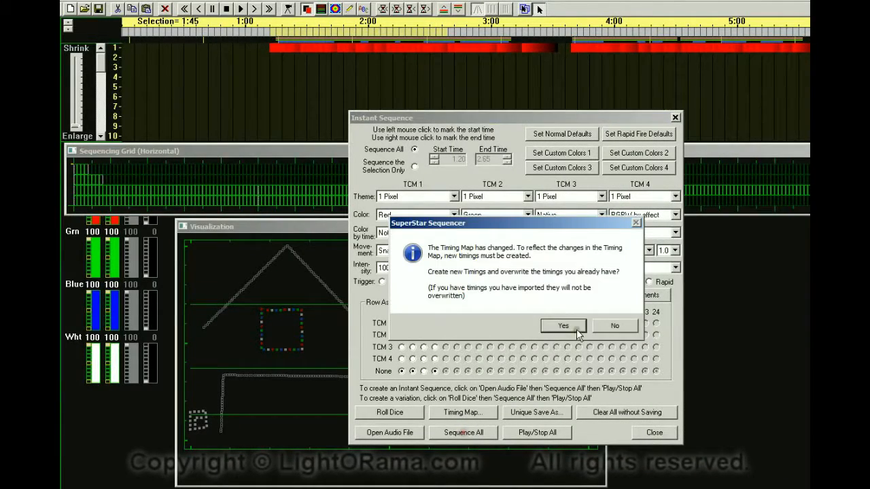
left_click(577, 333)
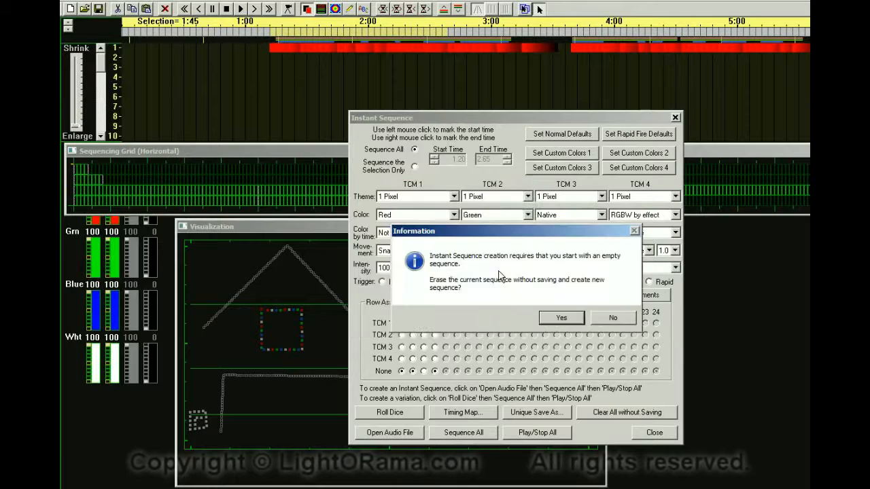
left_click(551, 319)
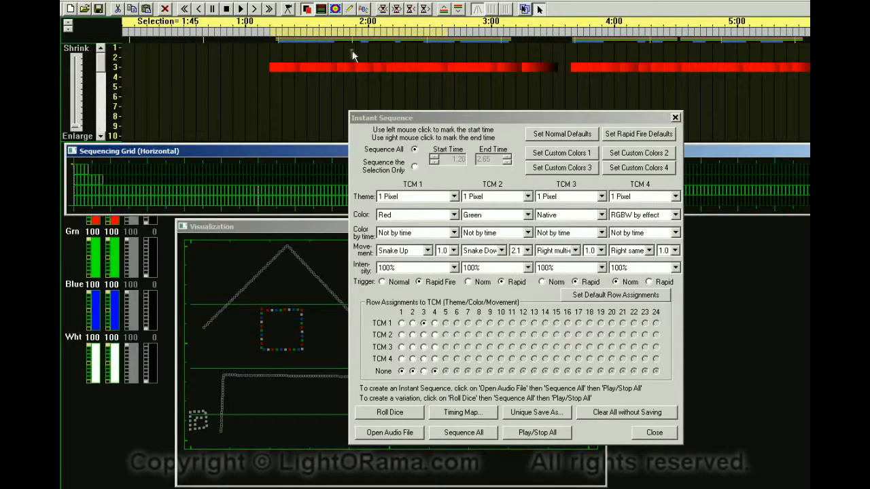
left_click_drag(413, 119, 756, 131)
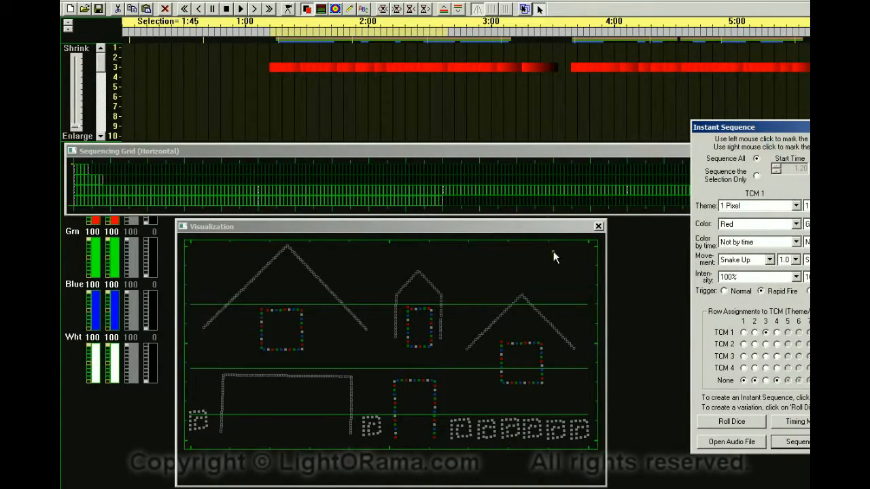
left_click(288, 9)
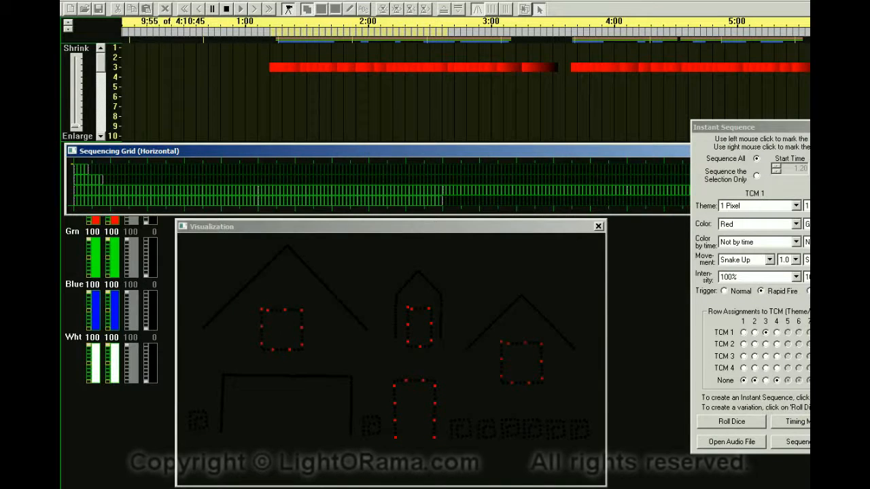
key("Escape")
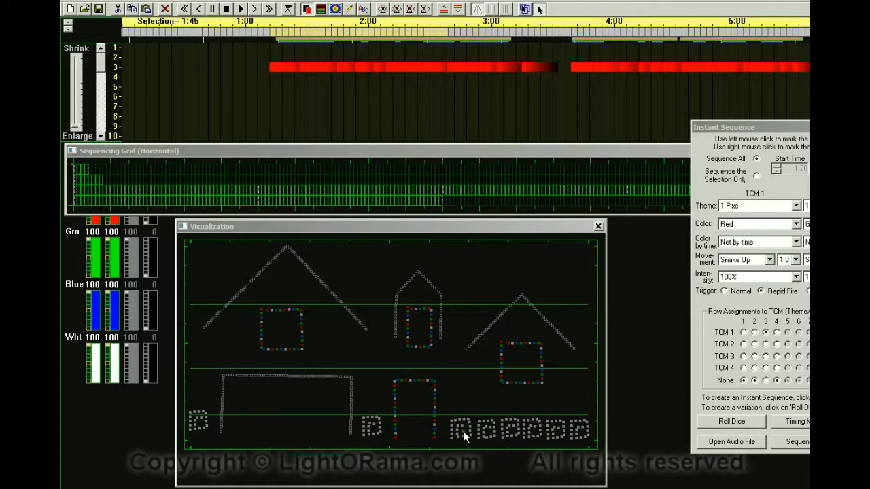
- Bring the Instant Sequence dialog back into view and set the TCM 1 color to Native
left_click_drag(793, 127, 513, 132)
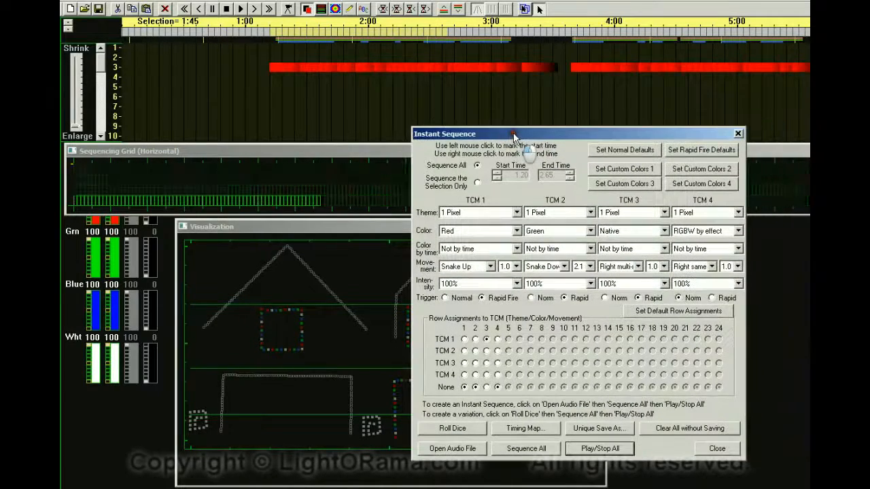
left_click(517, 232)
scroll(476, 261, "up", 2)
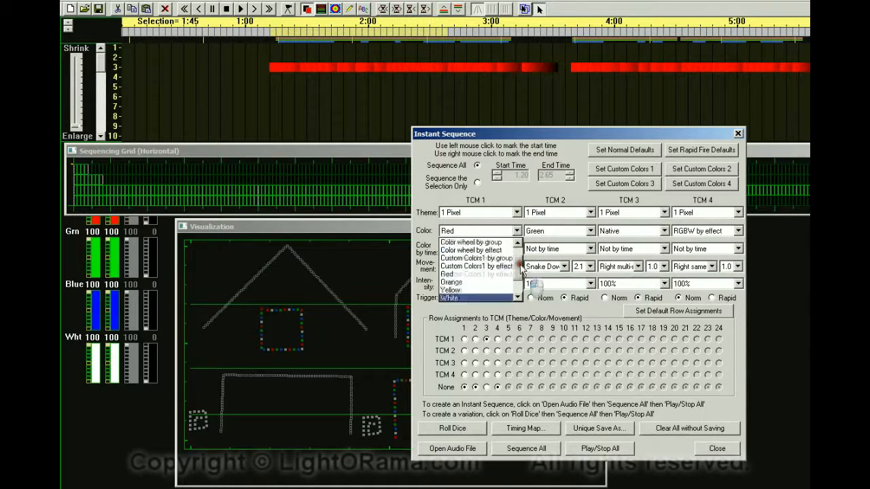
left_click(467, 243)
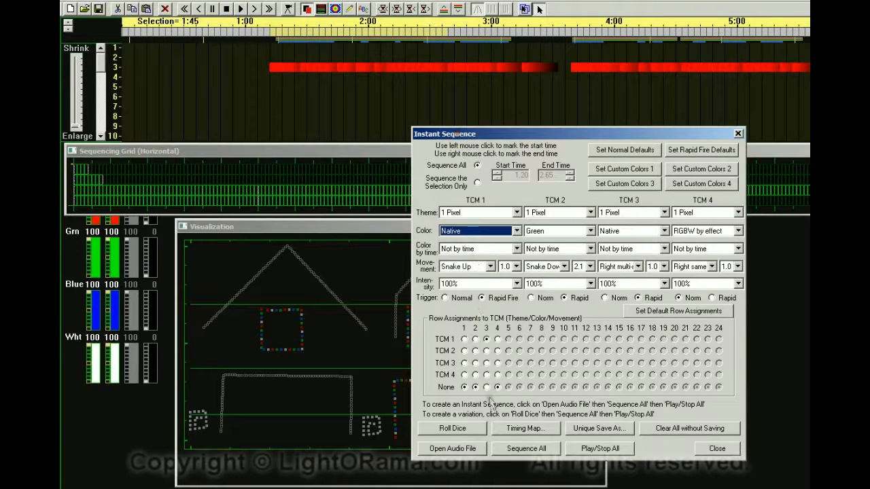
- Regenerate the instant sequence over the current one with TCM 1's Native color, then play it with the preview uncovered and stop playback
left_click(508, 451)
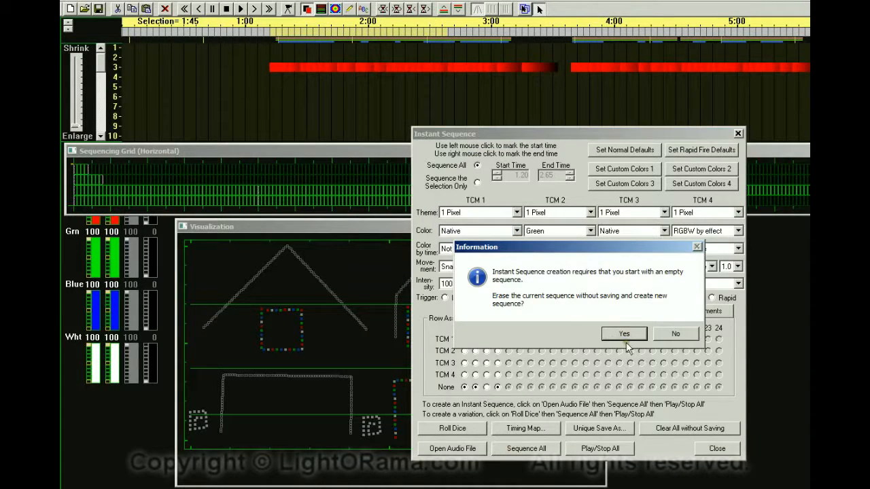
left_click(625, 333)
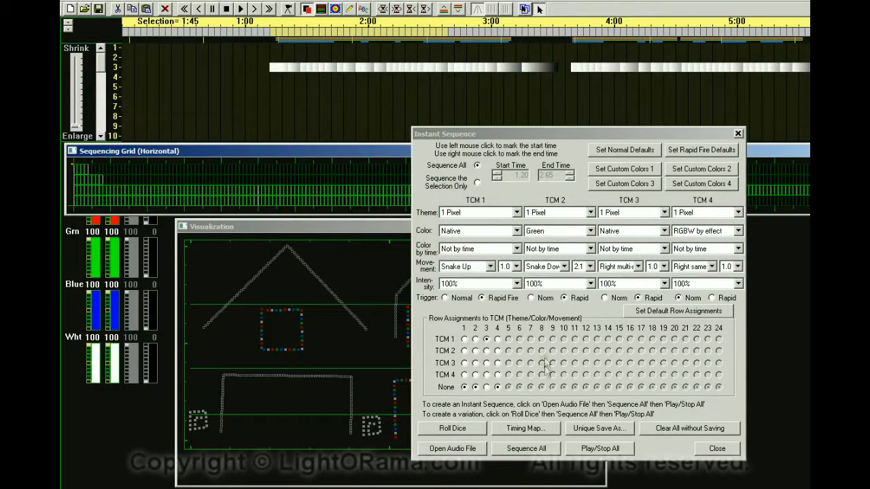
left_click_drag(511, 145, 863, 144)
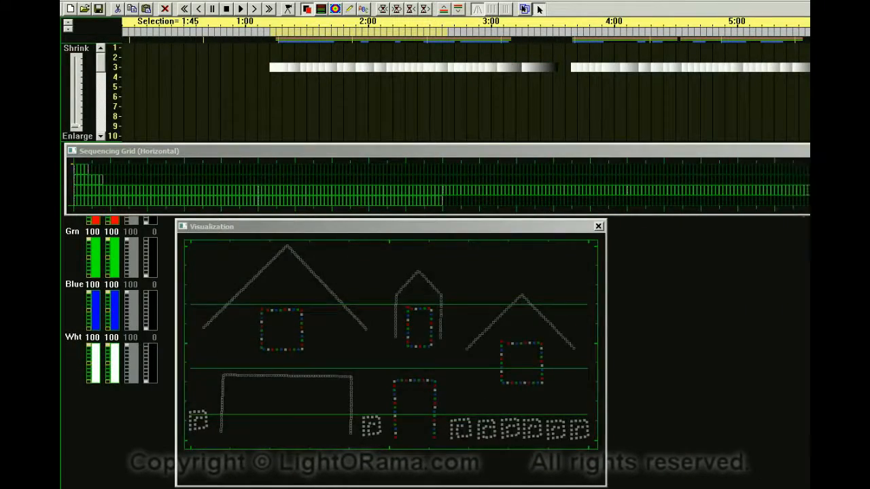
left_click(288, 9)
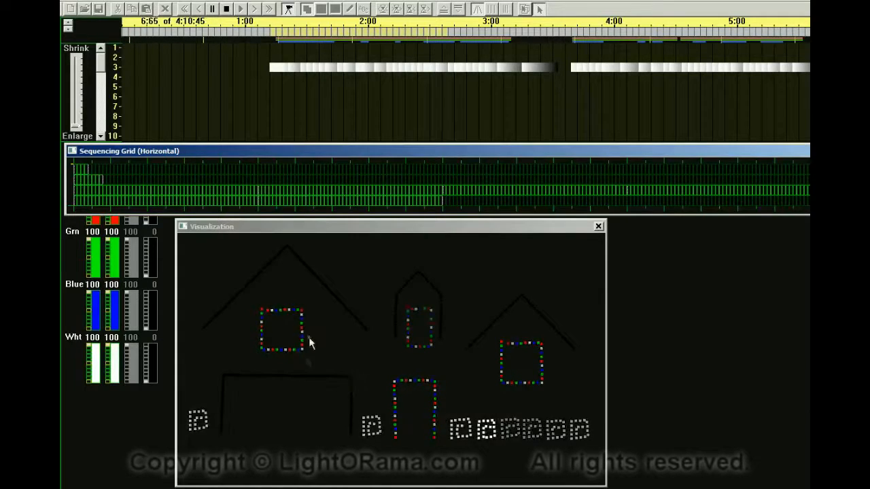
left_click(289, 8)
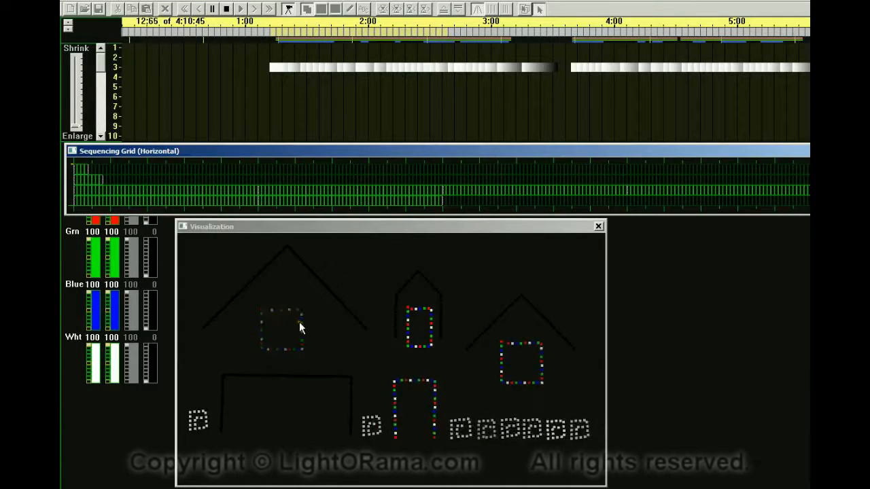
left_click(283, 276)
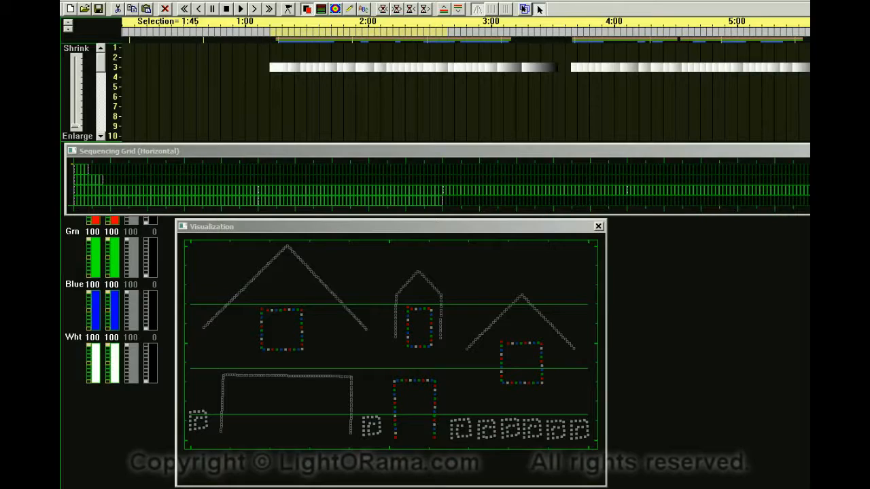
- Limit row 3 to Freq 9 through Freq 13 in the Timing Map and move the map out of the way
left_click_drag(805, 128, 435, 132)
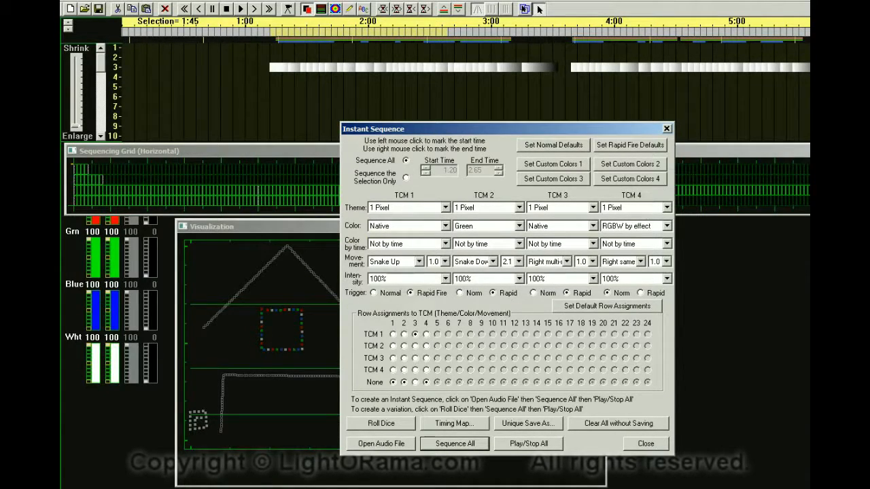
left_click(454, 423)
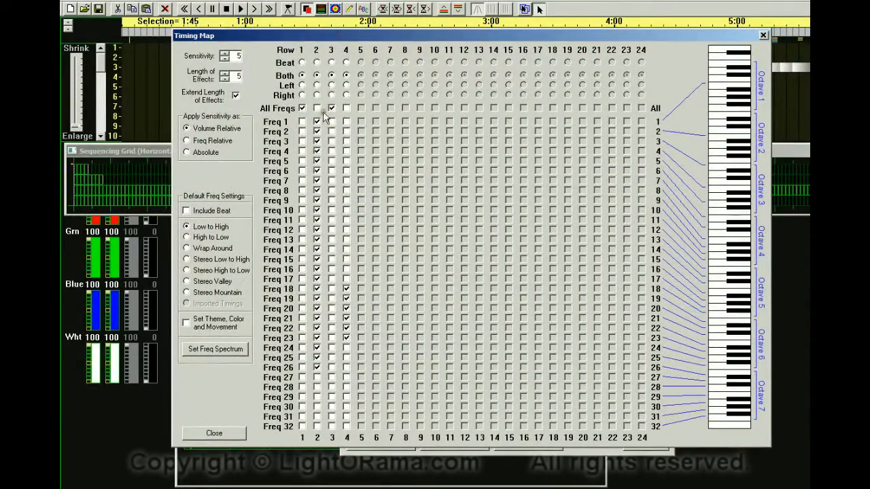
left_click(331, 240)
left_click(332, 200)
left_click_drag(280, 37, 869, 58)
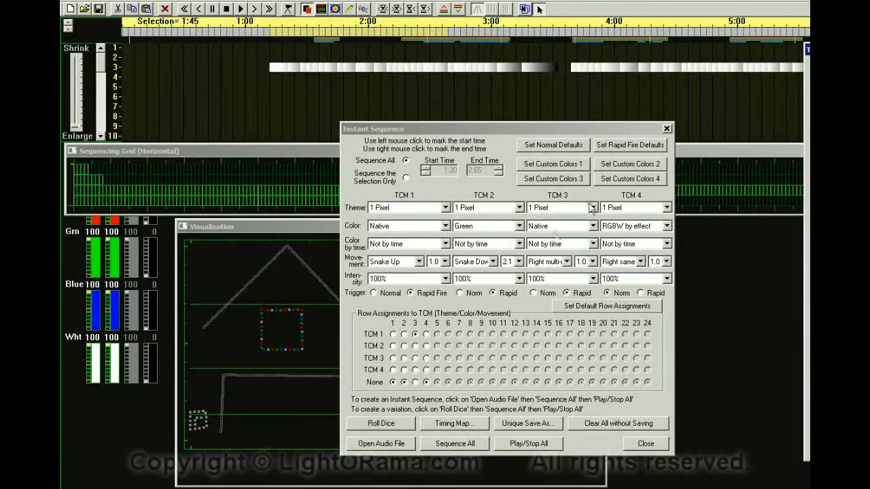
- Replace the current sequence with one using row 3's limited frequencies, then play it in the uncovered preview and stop
left_click(455, 446)
left_click(548, 335)
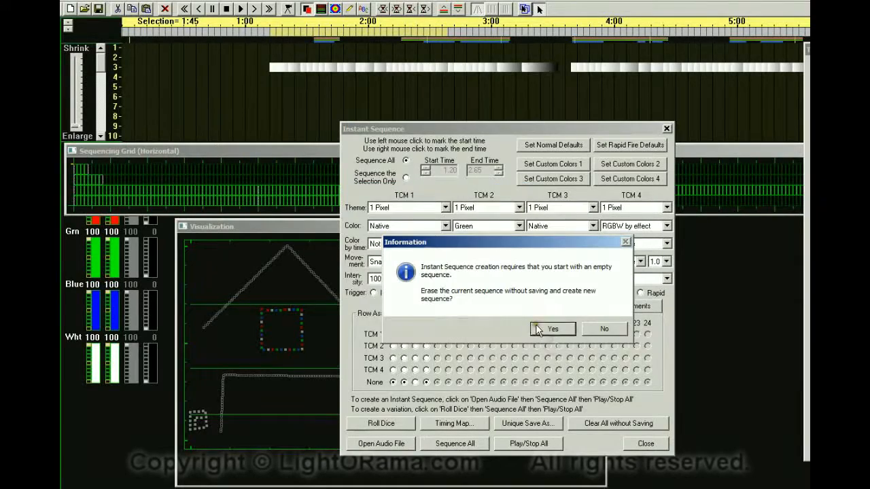
left_click(538, 329)
left_click_drag(425, 128, 851, 147)
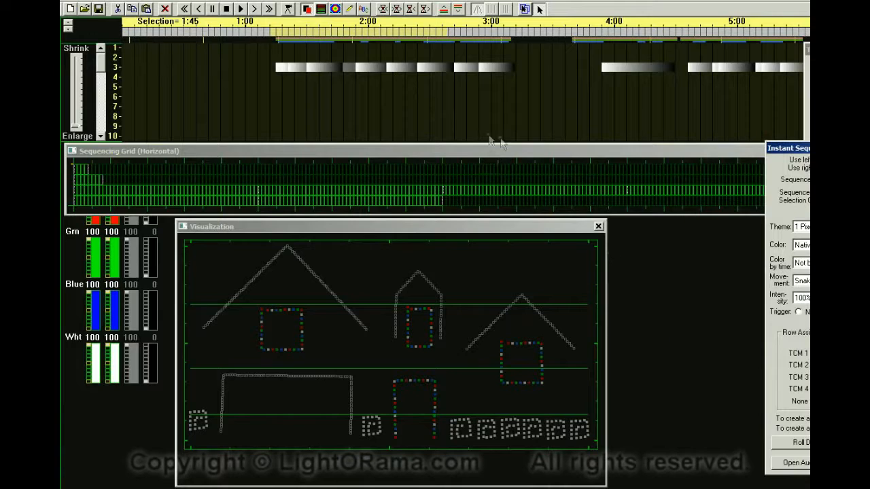
left_click(288, 10)
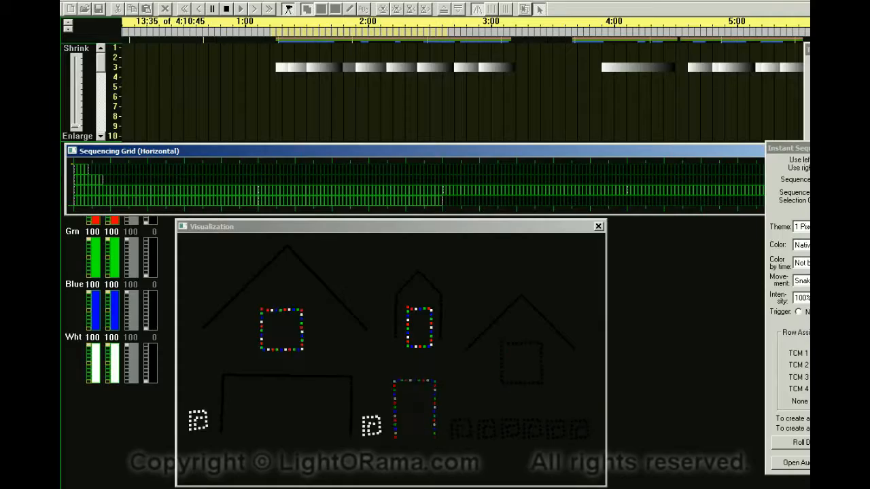
left_click(734, 381)
- Assign row 1 to TCM 1 and row 3 to TCM 3, checking their frequencies in the Timing Map
left_click_drag(806, 147, 533, 144)
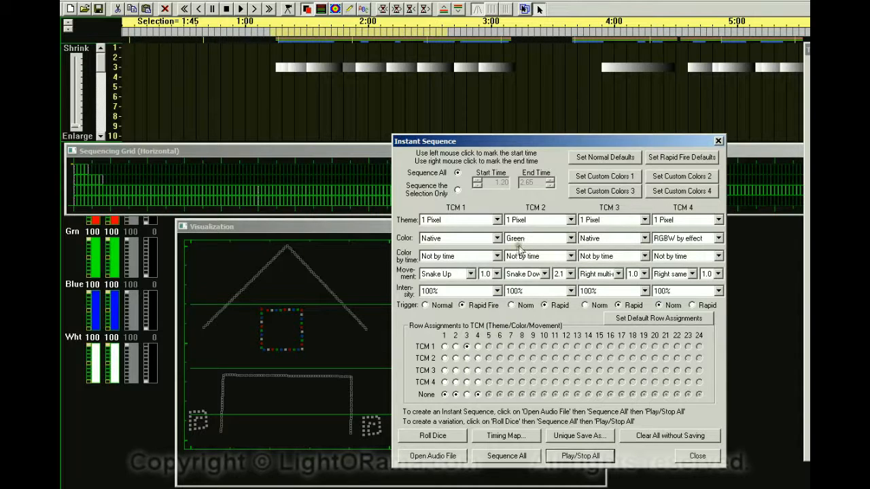
left_click(466, 347)
left_click(445, 347)
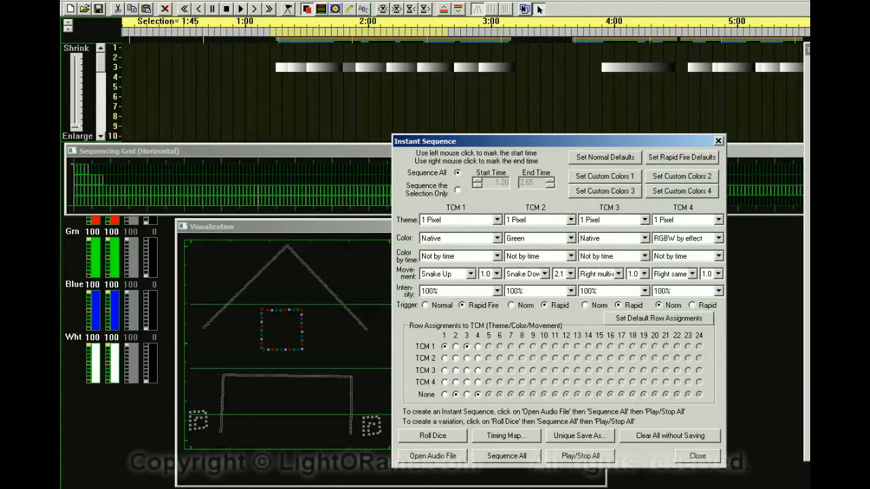
left_click(506, 435)
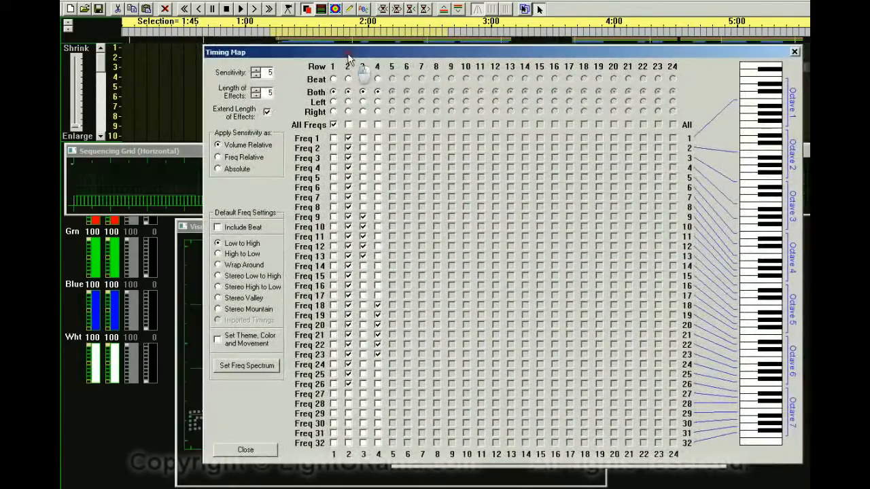
left_click_drag(326, 53, 869, 42)
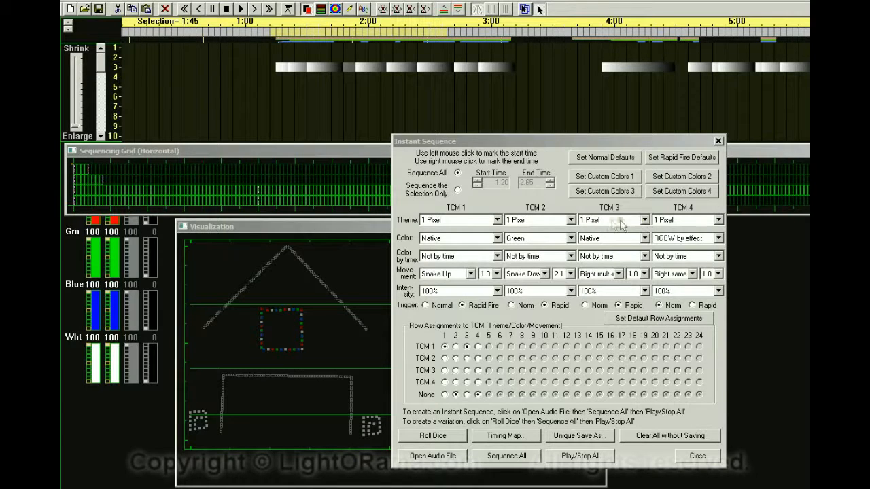
left_click(466, 371)
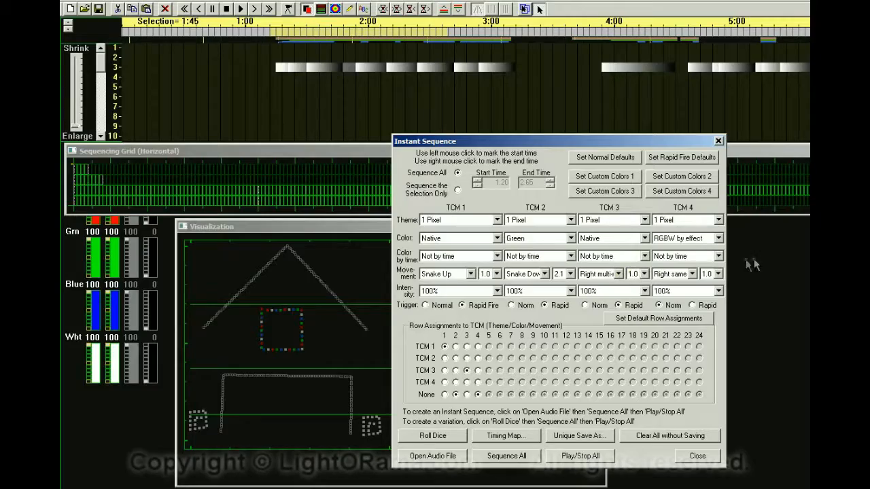
left_click(506, 436)
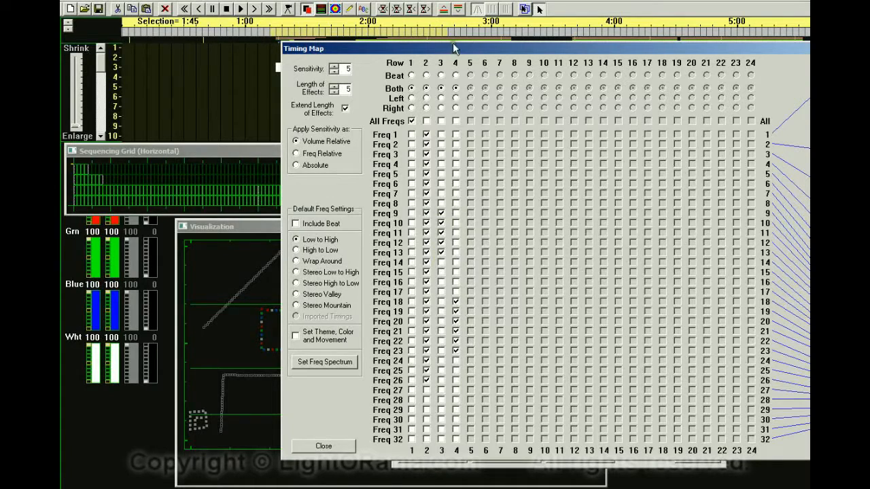
left_click_drag(441, 46, 869, 57)
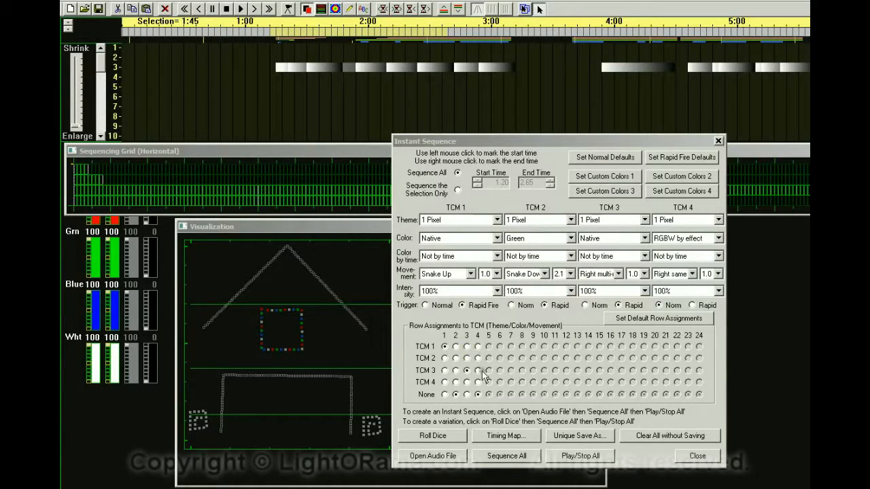
- Regenerate the whole sequence with rows 1 and 3 active, then play it clear of the dialog and stop playback
left_click(510, 455)
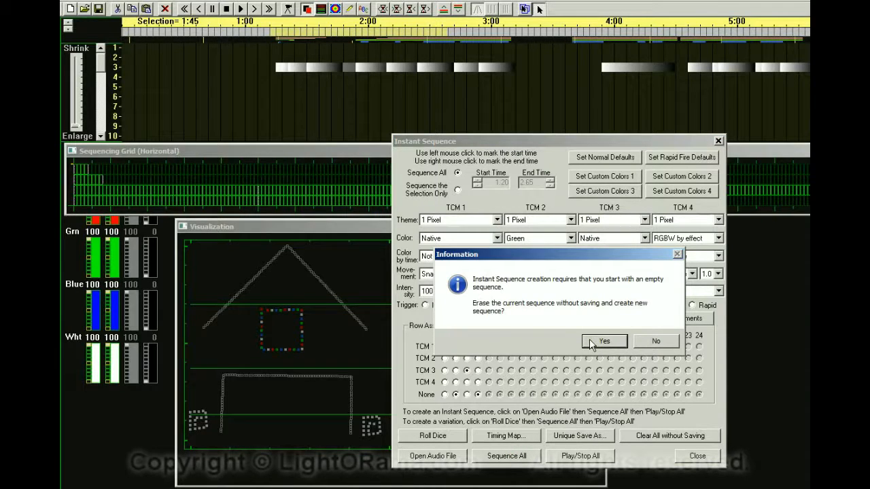
left_click(603, 341)
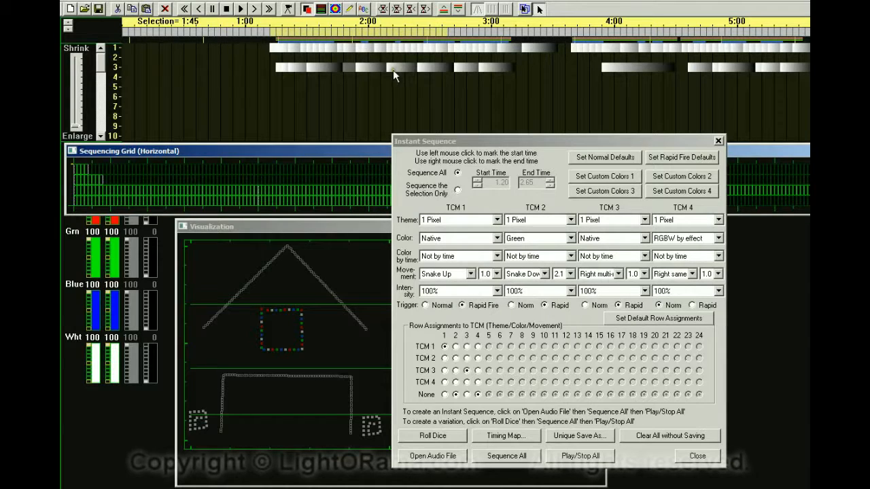
left_click_drag(487, 146, 818, 147)
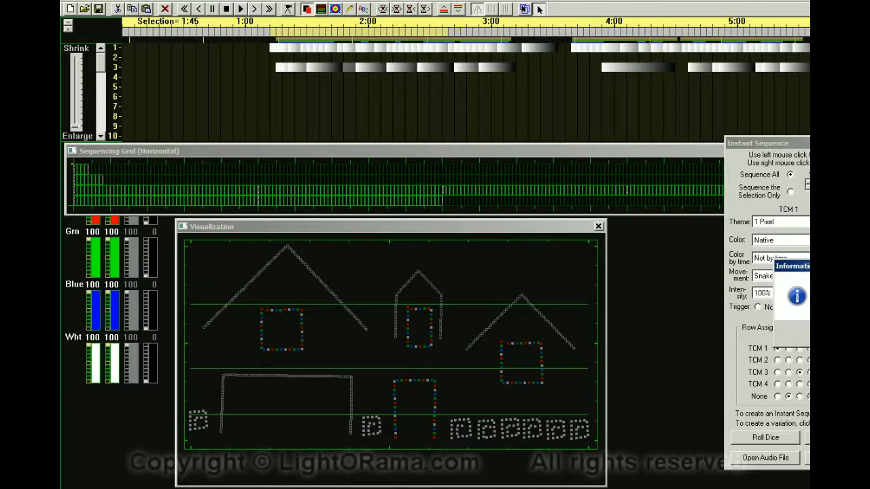
key("Return")
left_click(807, 457)
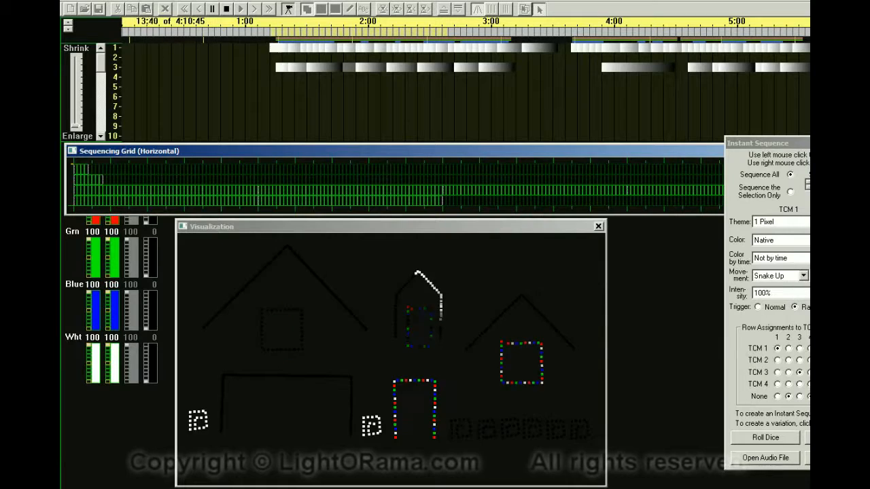
left_click(768, 143)
key("space")
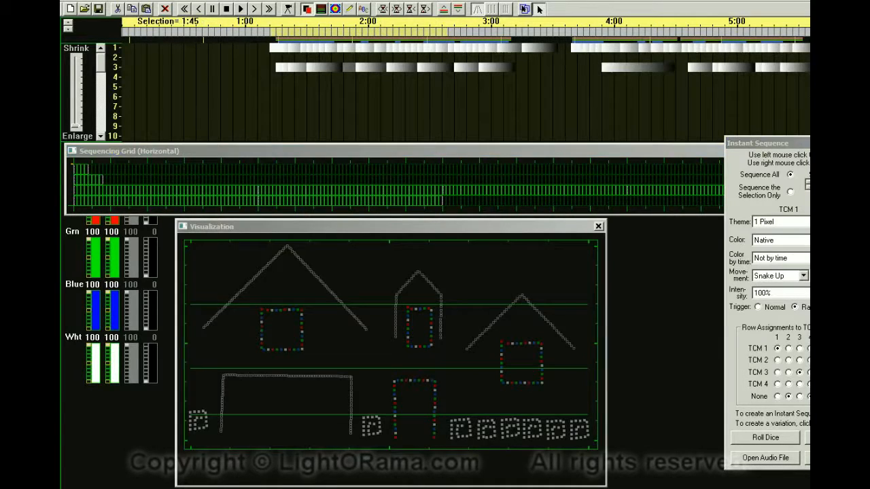
- Bring the Instant Sequence dialog back into view and set the TCM 3 color to Custom Colors3 by group
left_click_drag(768, 142, 360, 142)
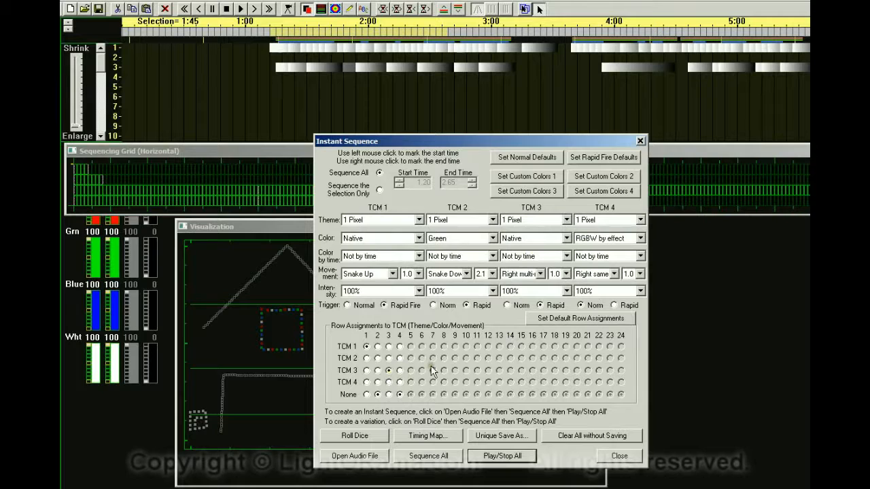
left_click(567, 238)
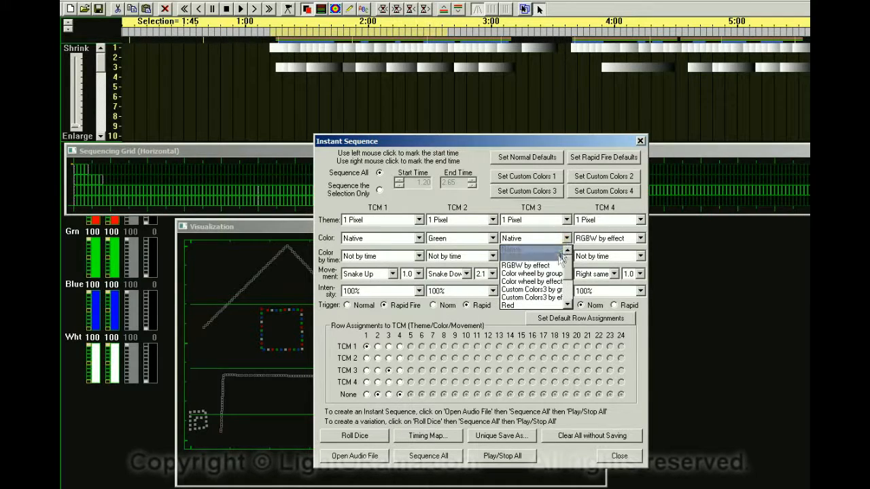
left_click(540, 291)
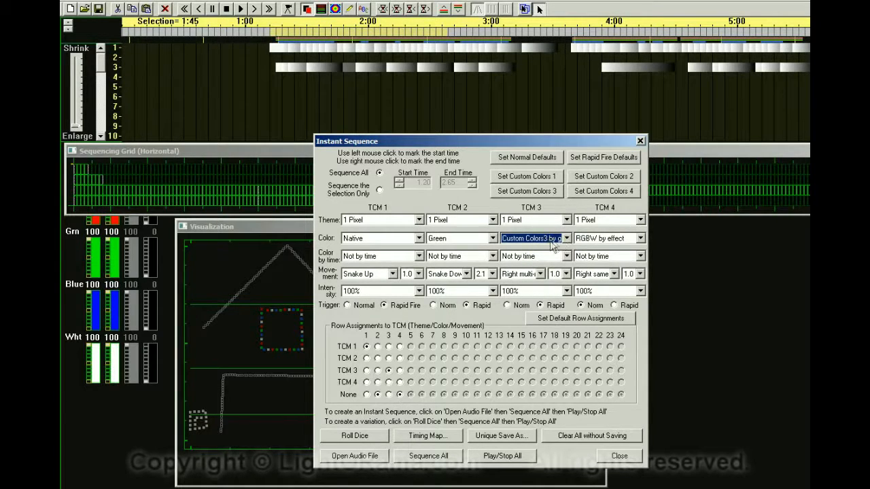
- Set Custom Colors 3 to five colors with blue as the fifth, leaving the fourth color white
left_click(532, 194)
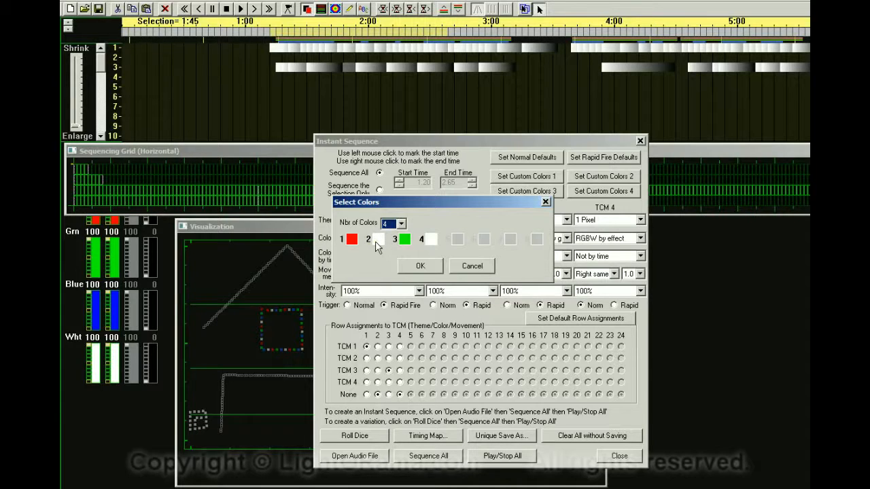
left_click(401, 224)
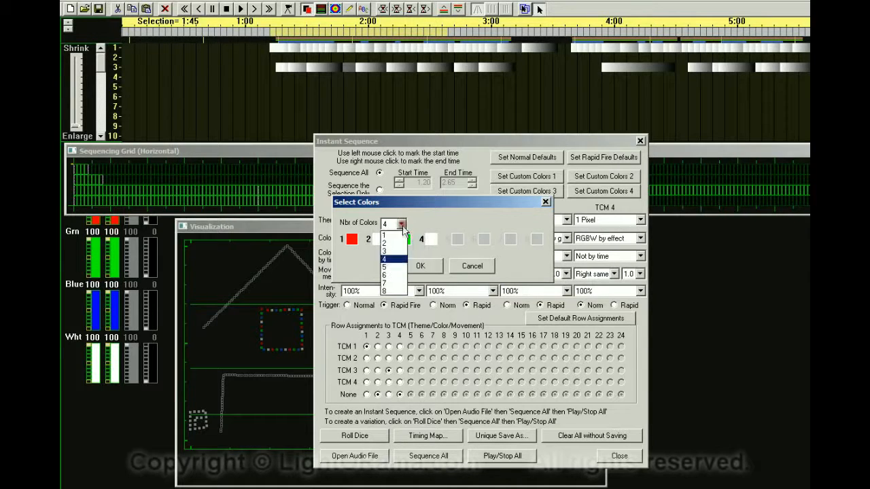
left_click(392, 268)
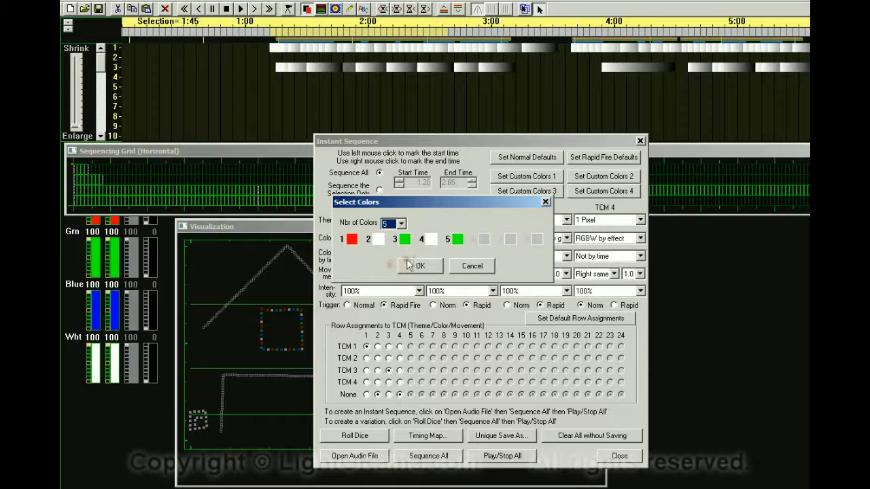
left_click(458, 240)
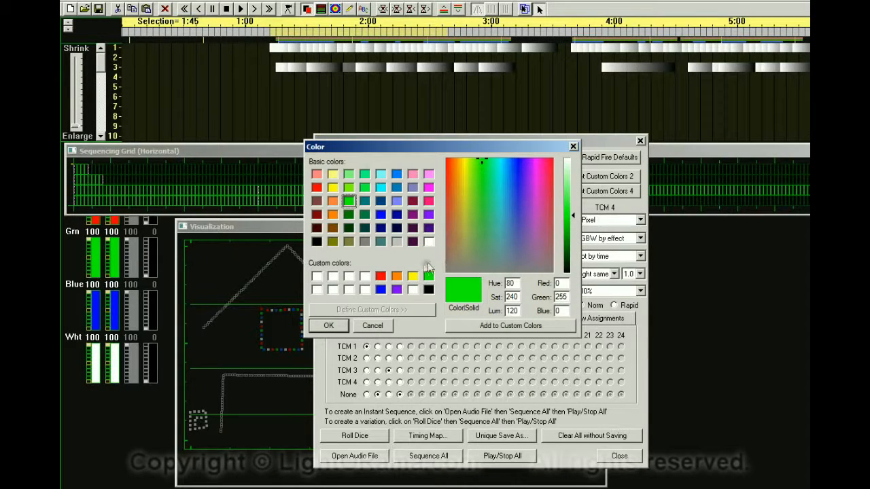
left_click(381, 290)
left_click(329, 326)
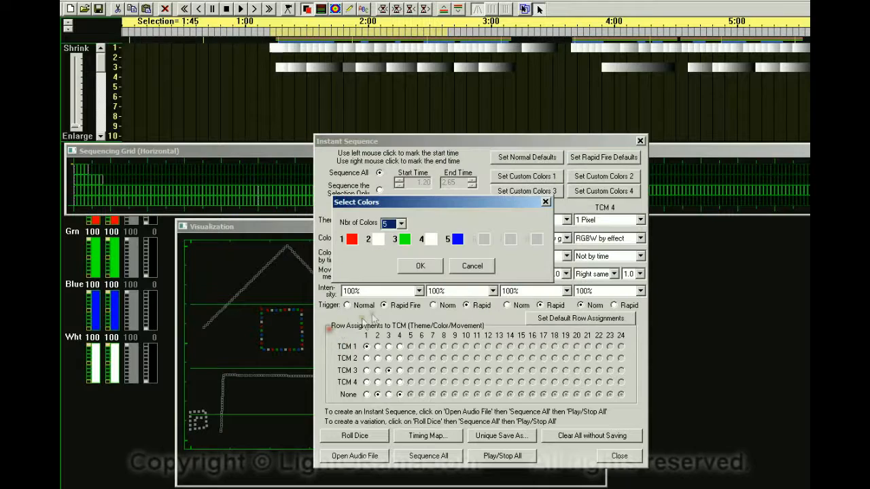
left_click(432, 241)
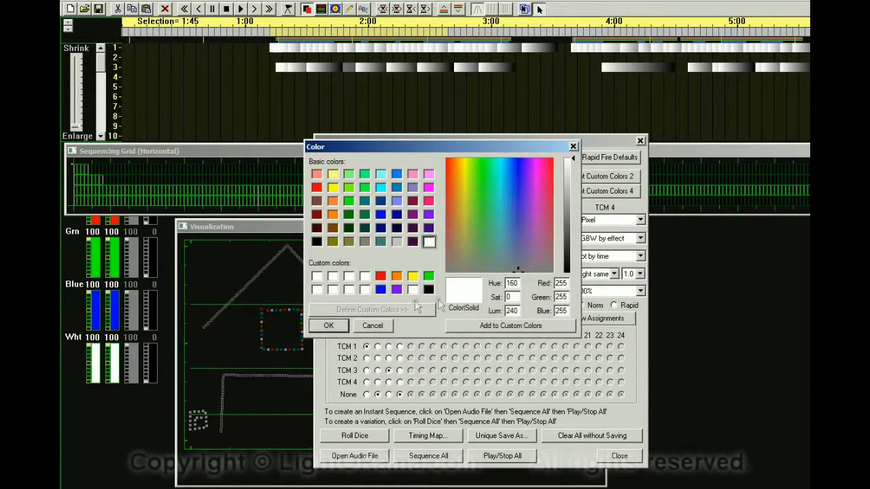
left_click(375, 324)
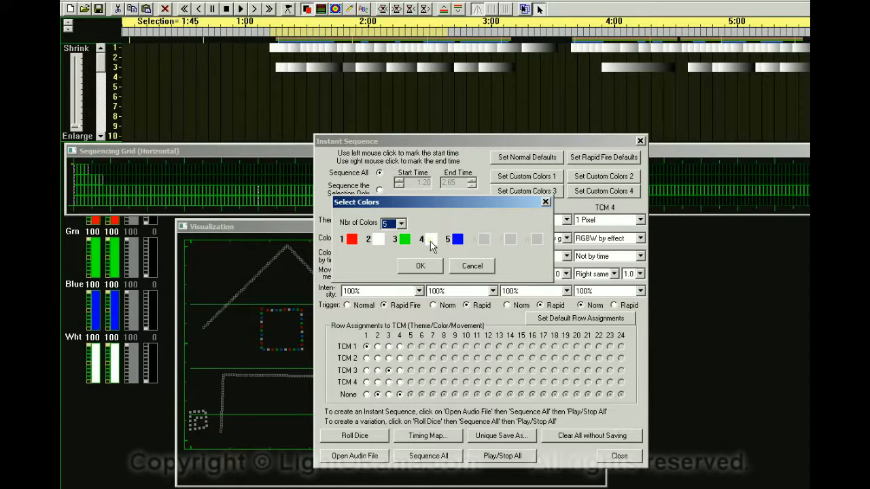
left_click(420, 267)
left_click(421, 266)
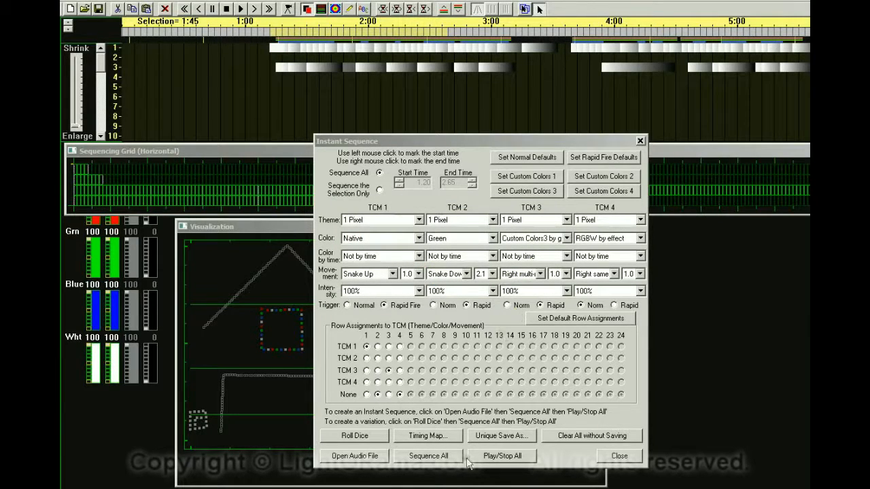
- Regenerate the whole sequence with the new Custom Colors 3 set, move the Instant Sequence dialog aside, then play the sequence and stop it
left_click(429, 456)
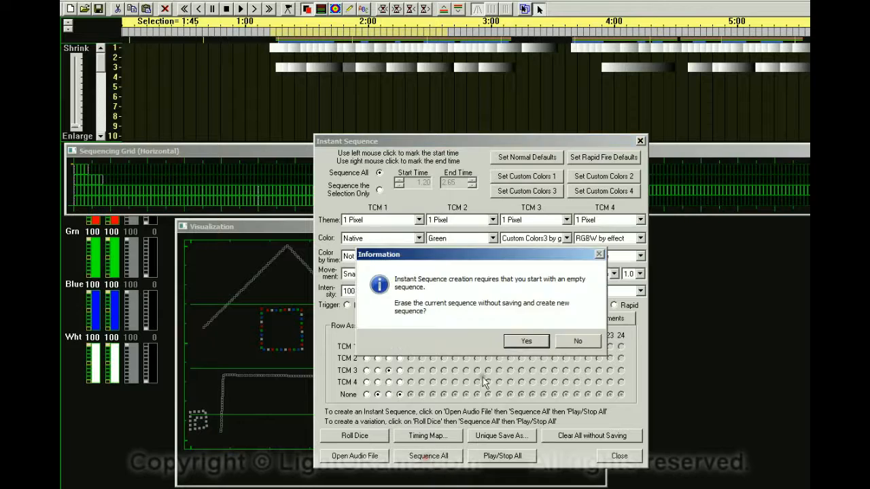
left_click(509, 343)
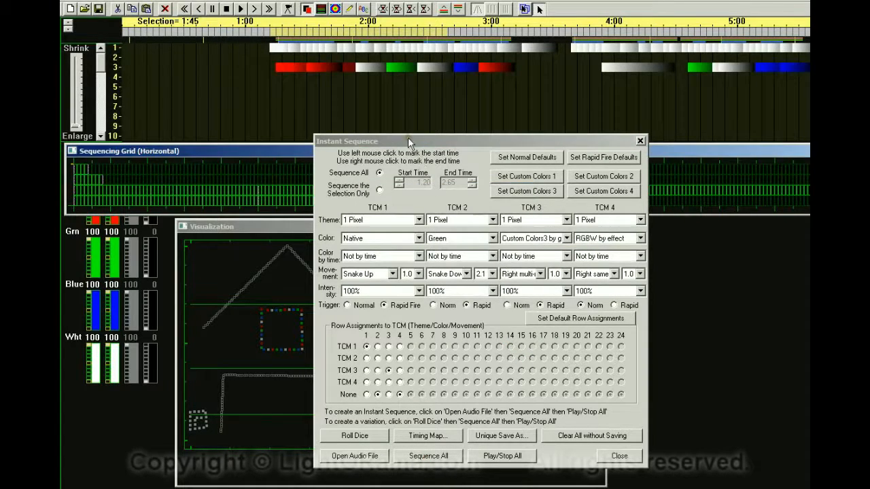
left_click_drag(408, 141, 869, 136)
left_click(289, 10)
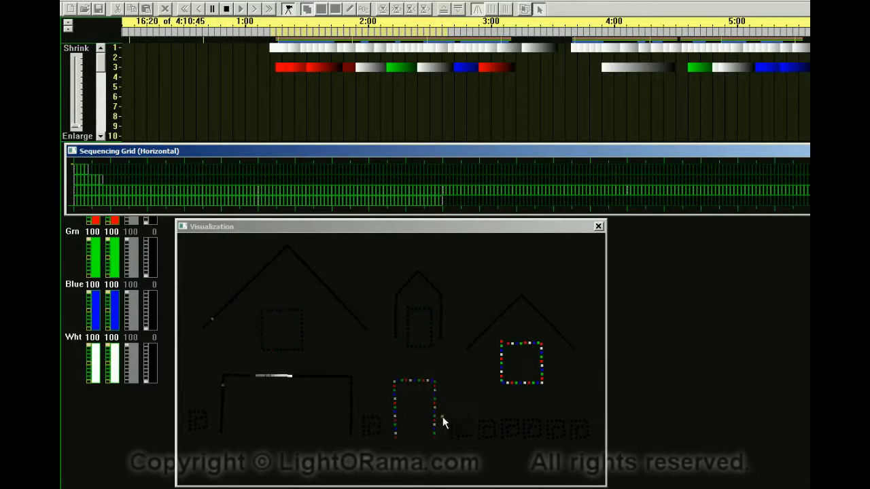
key("space")
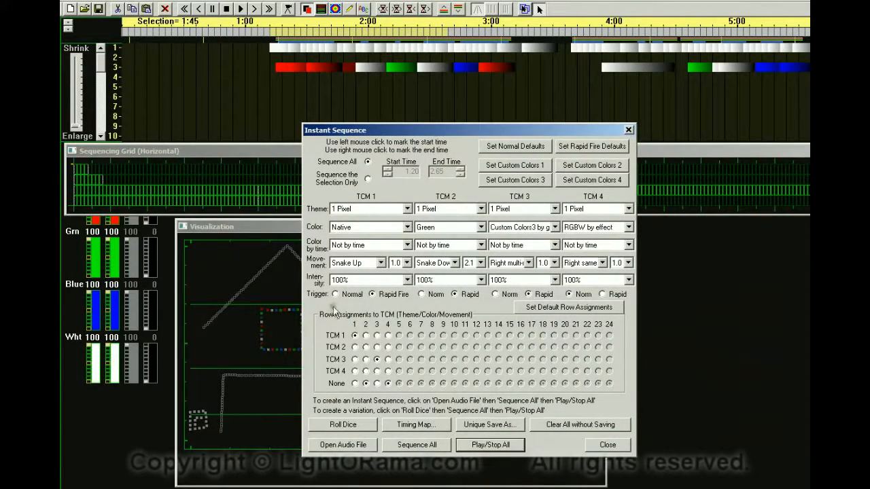
- Assign row 2 to TCM 2 with a movement value of 1.0, and set the TCM 1 color to Red
left_click(367, 348)
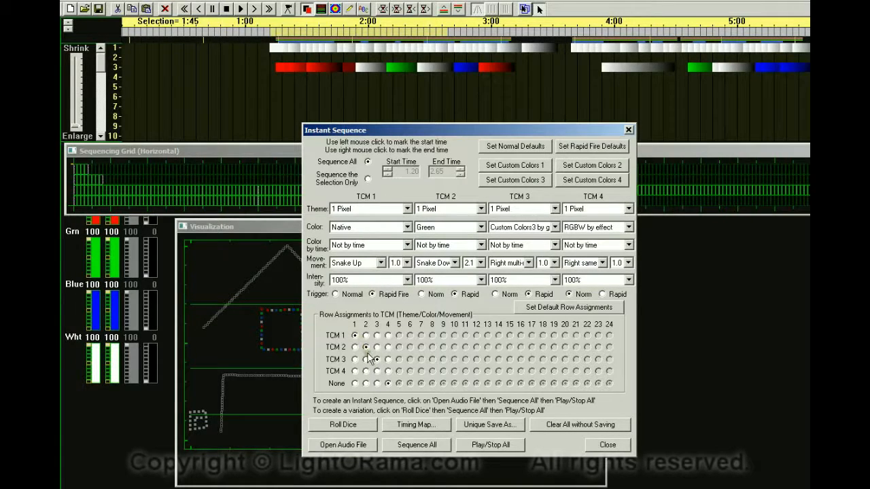
left_click(481, 263)
left_click(471, 284)
left_click(406, 229)
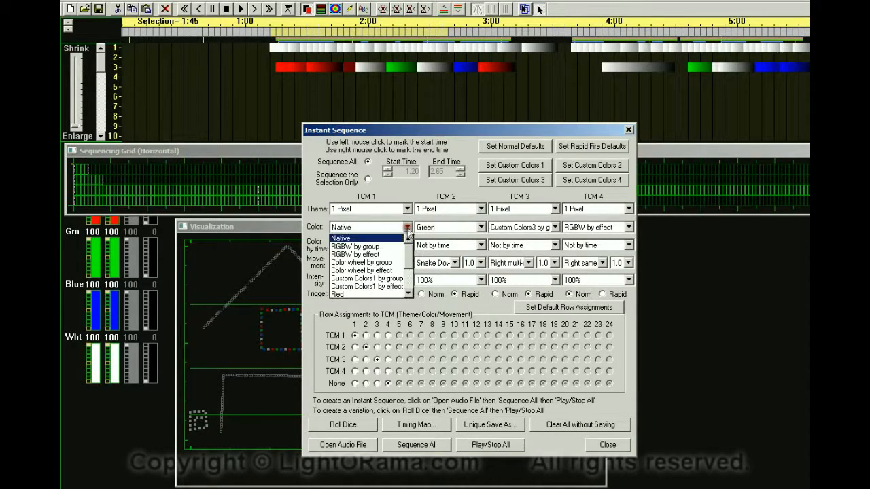
left_click(369, 297)
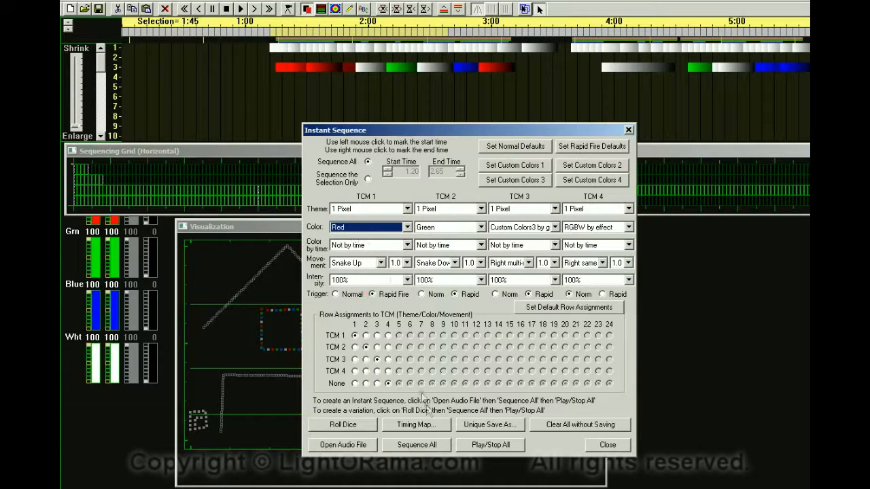
- Regenerate the whole sequence with rows 1, 2 and 3 active, then play it clear of the dialog and stop playback
left_click(481, 449)
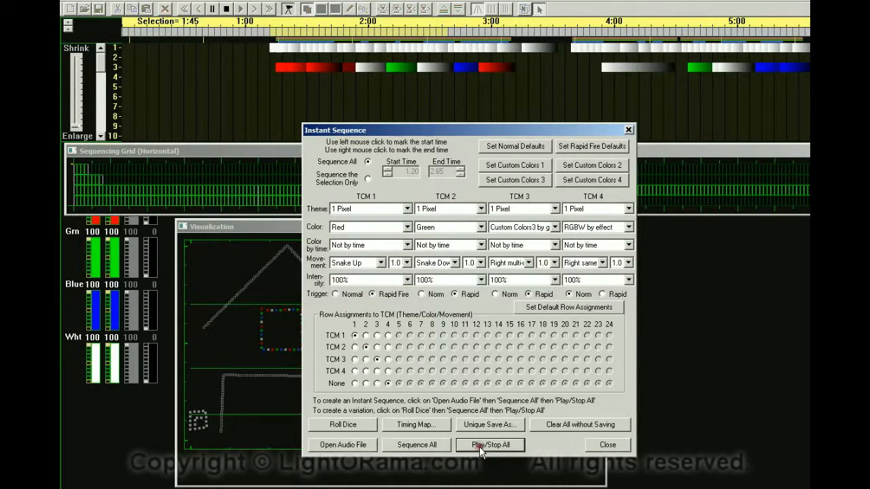
left_click(421, 440)
left_click(511, 331)
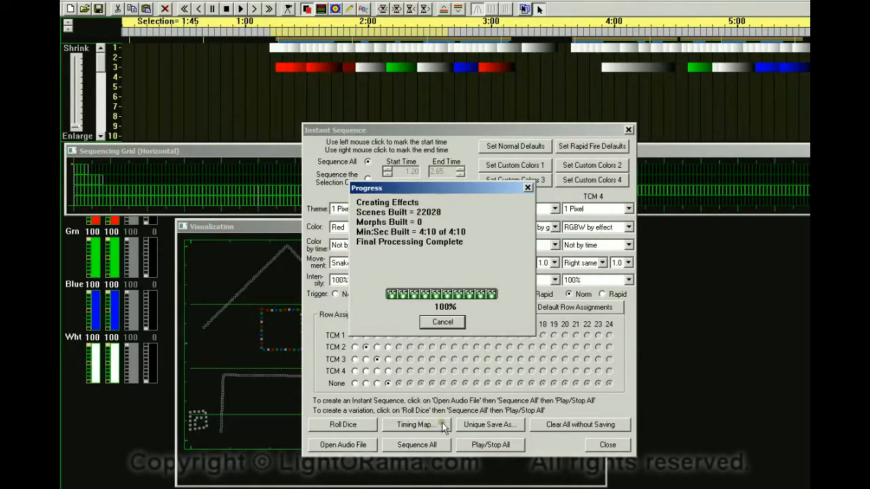
left_click(443, 323)
left_click_drag(399, 127, 836, 125)
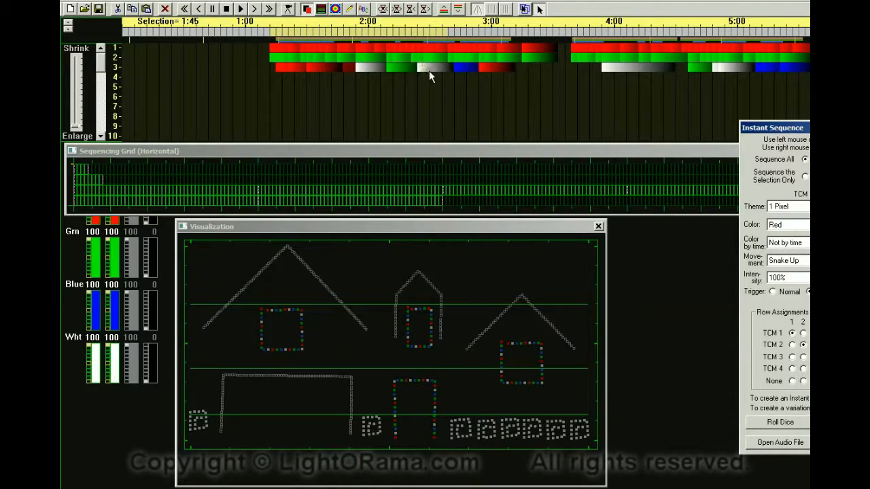
left_click(289, 10)
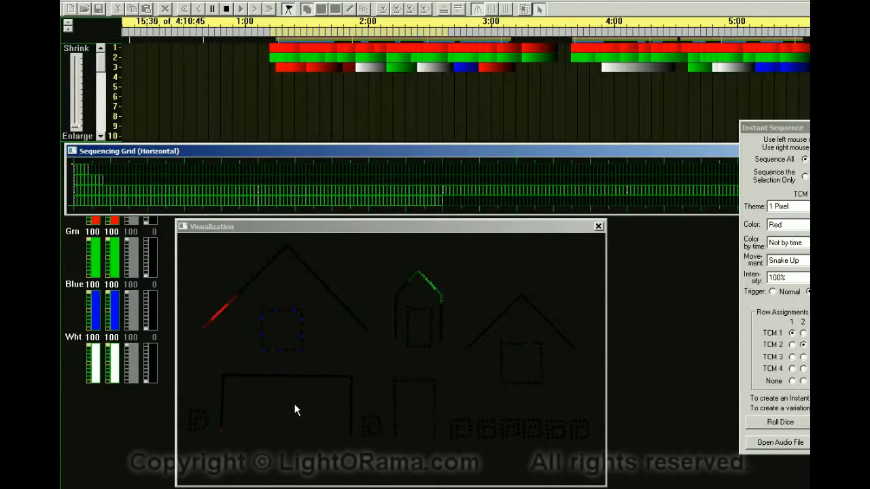
key("space")
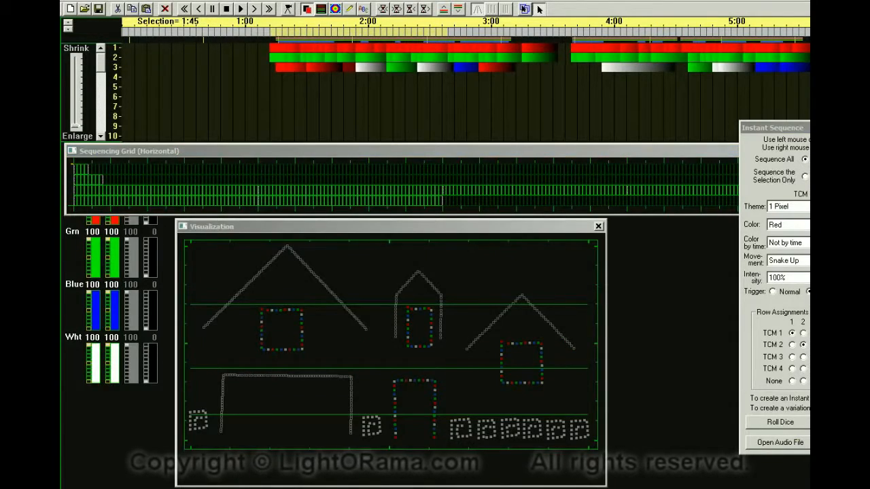
- Set TCM 1 to the 2 Pixels theme, and change the movement value of both TCM 1 and TCM 2 to 2.1
left_click_drag(775, 128, 389, 130)
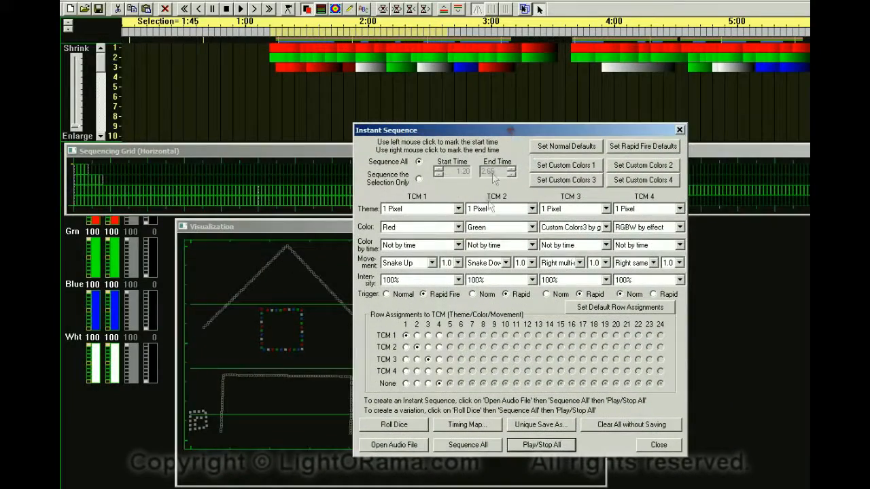
left_click(457, 262)
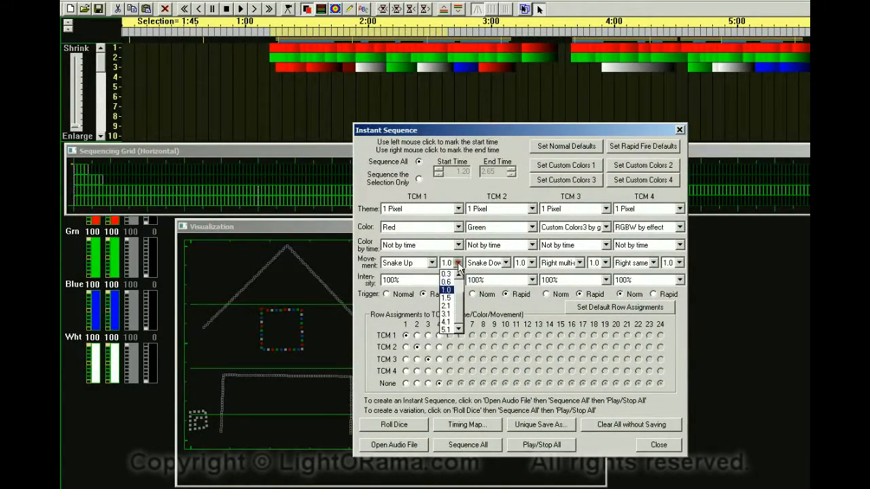
left_click(447, 280)
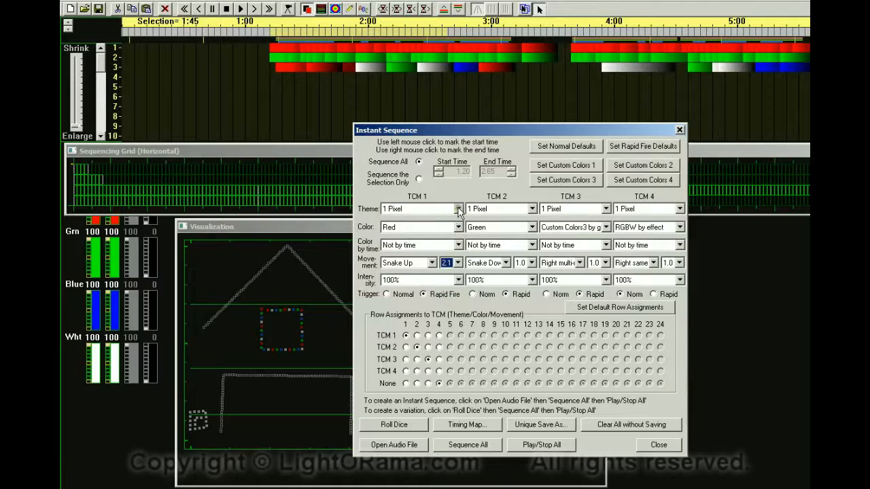
left_click(458, 209)
left_click(405, 235)
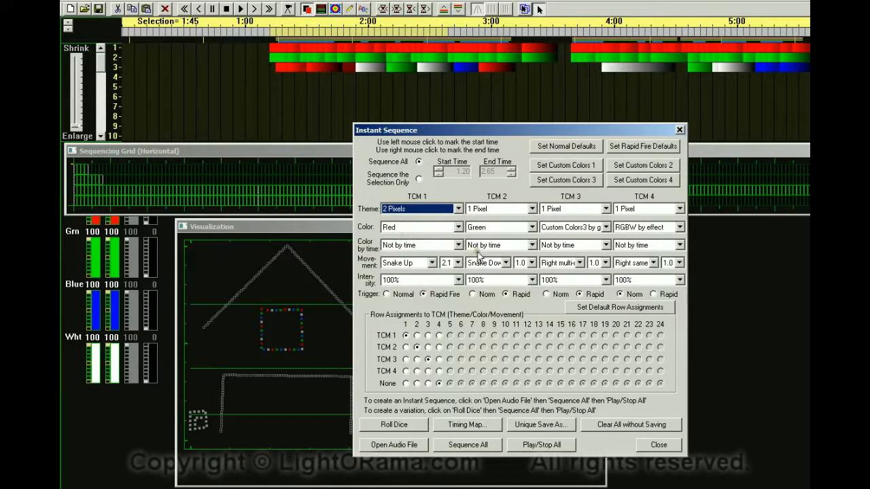
left_click(532, 263)
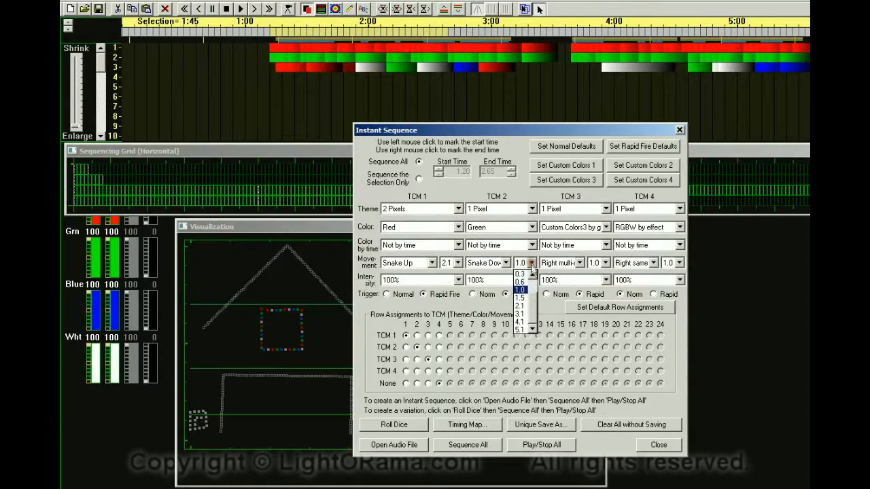
left_click(520, 307)
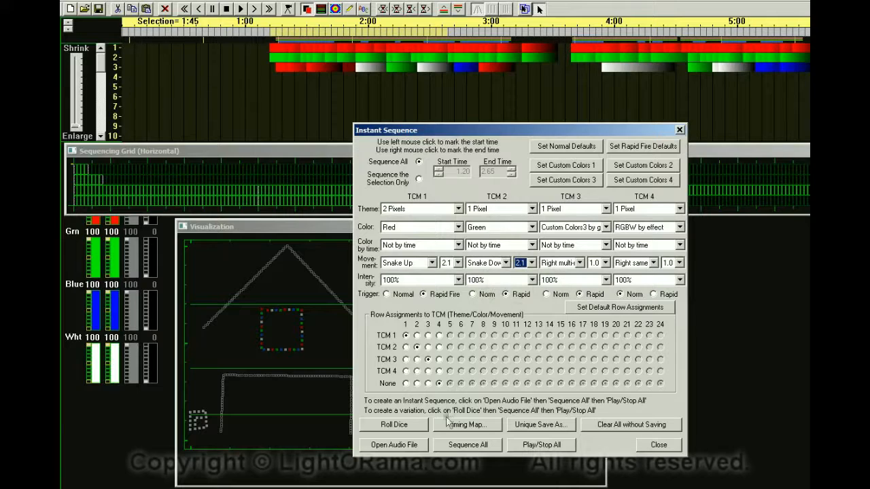
- Regenerate the whole sequence with the new theme and movement values, play and stop it, then bring the Instant Sequence dialog back into view
left_click(467, 444)
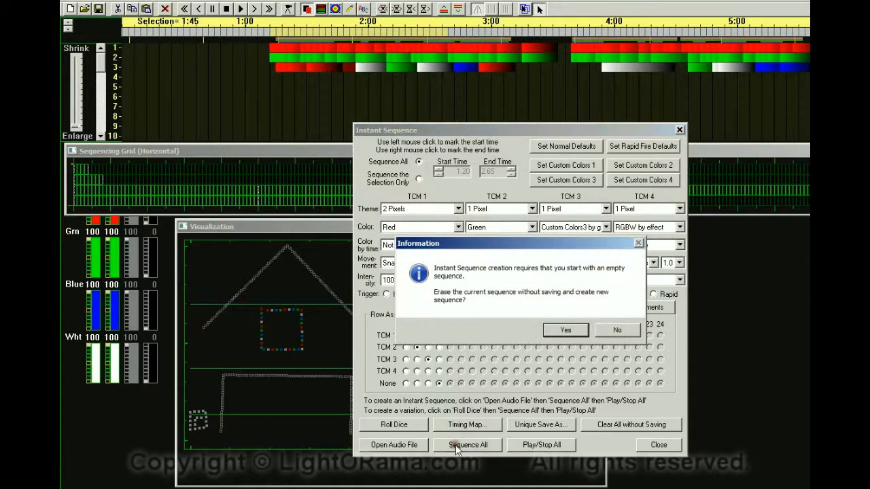
left_click(564, 330)
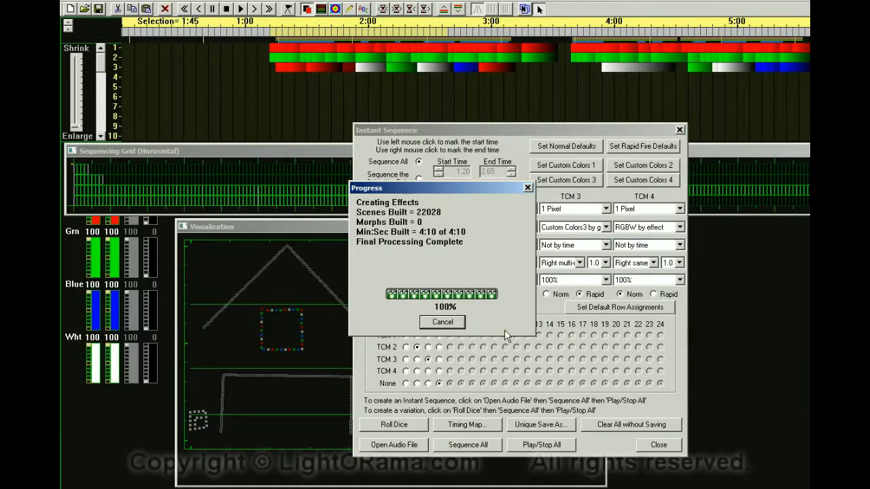
left_click_drag(440, 136, 869, 138)
left_click(805, 417)
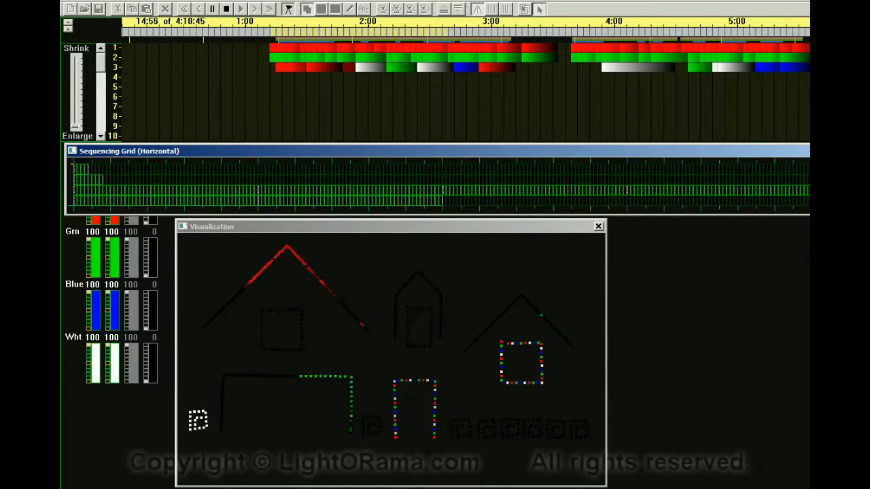
key("Escape")
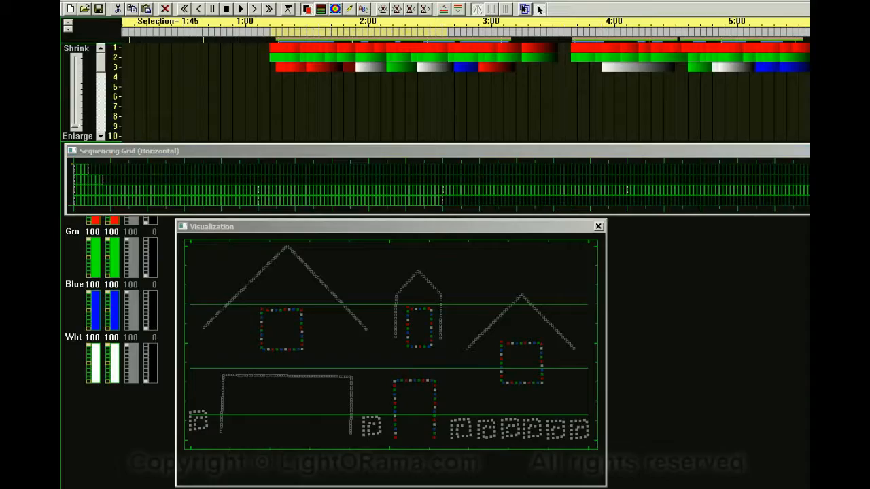
left_click_drag(858, 141, 441, 128)
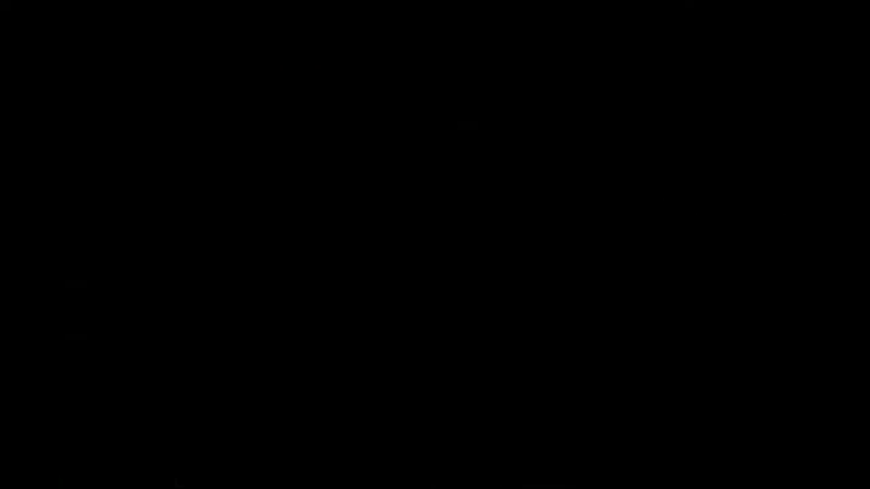